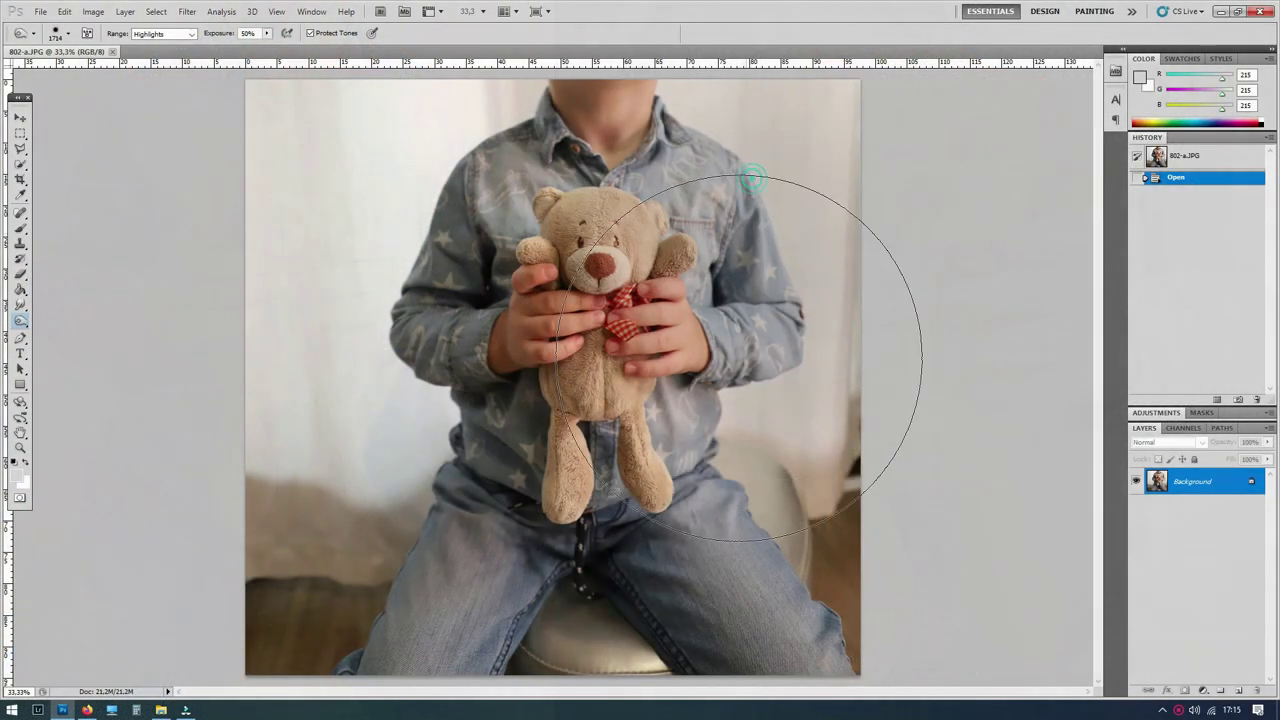
Step: Burn the highlights on the photo's right and duplicate Background as Background copy
{"action": "left_click", "coordinate": [738, 358]}
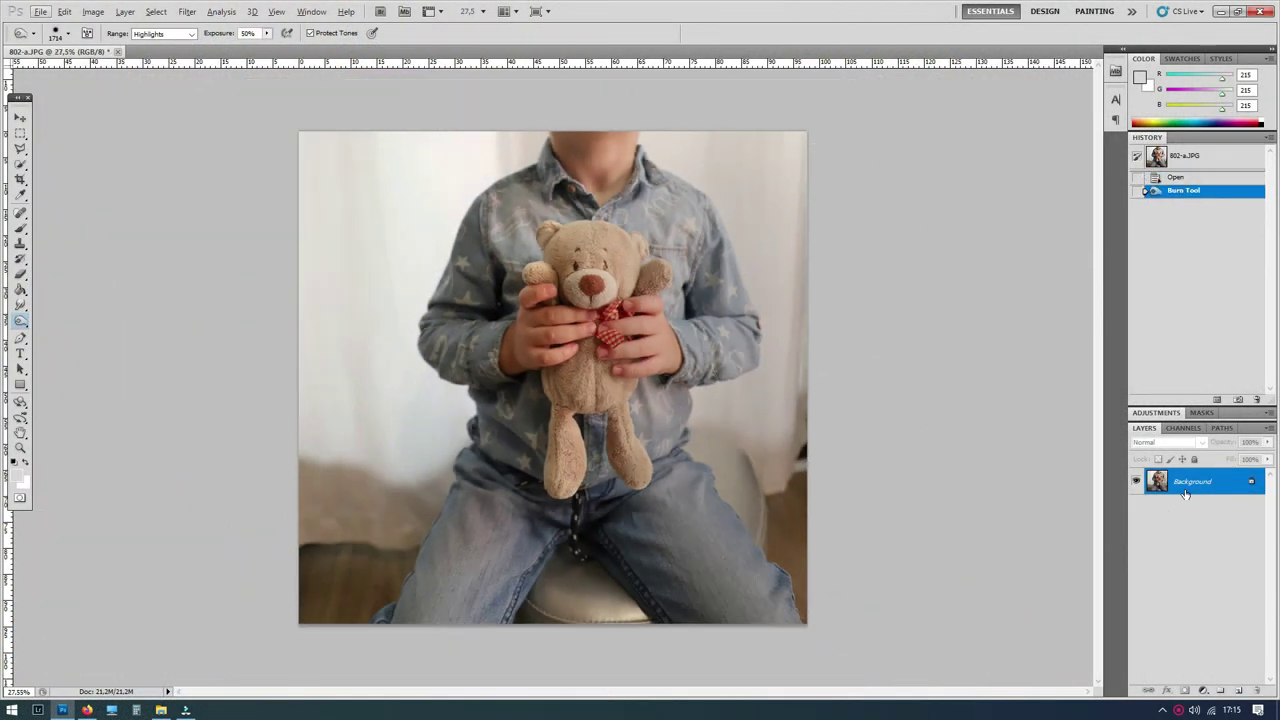
{"action": "right_click", "coordinate": [1185, 494]}
{"action": "left_click", "coordinate": [1175, 520]}
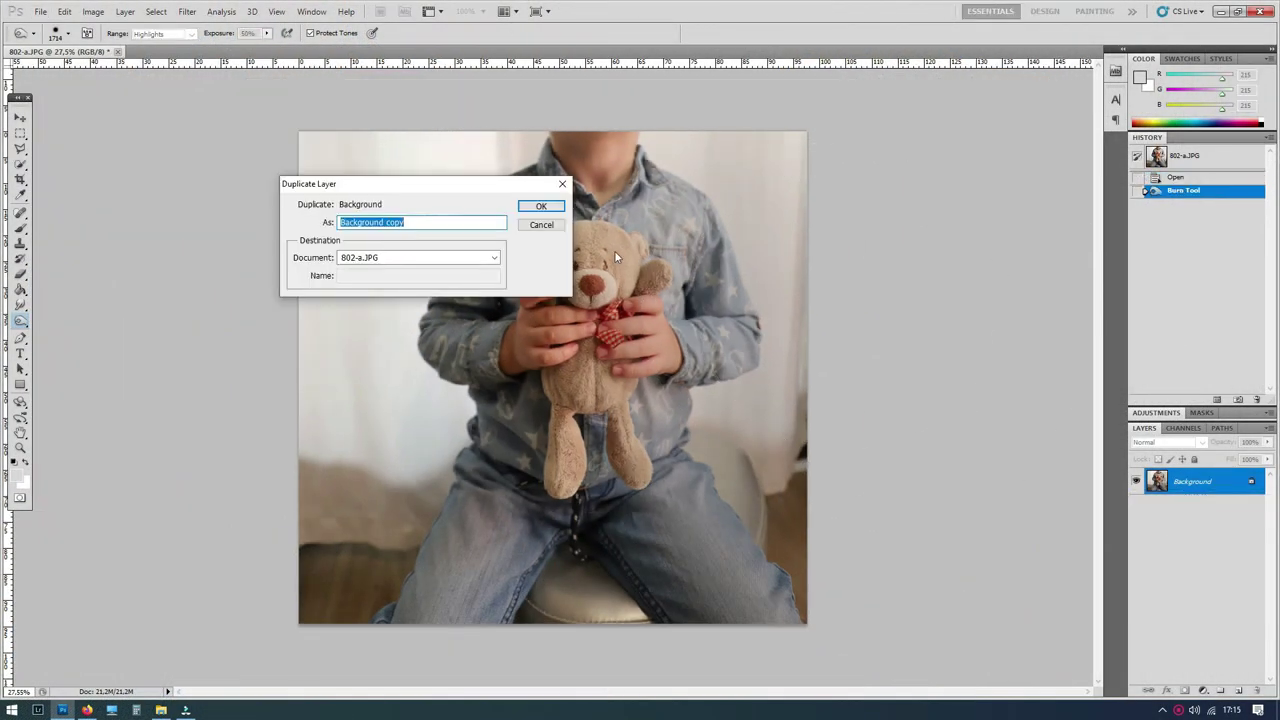
{"action": "left_click", "coordinate": [541, 207]}
Step: Copy the left half of the bear's head into a new pasted layer
{"action": "key", "text": "m"}
{"action": "scroll", "coordinate": [535, 310], "scroll_direction": "up", "scroll_amount": 1}
{"action": "scroll", "coordinate": [535, 310], "scroll_direction": "up", "scroll_amount": 2}
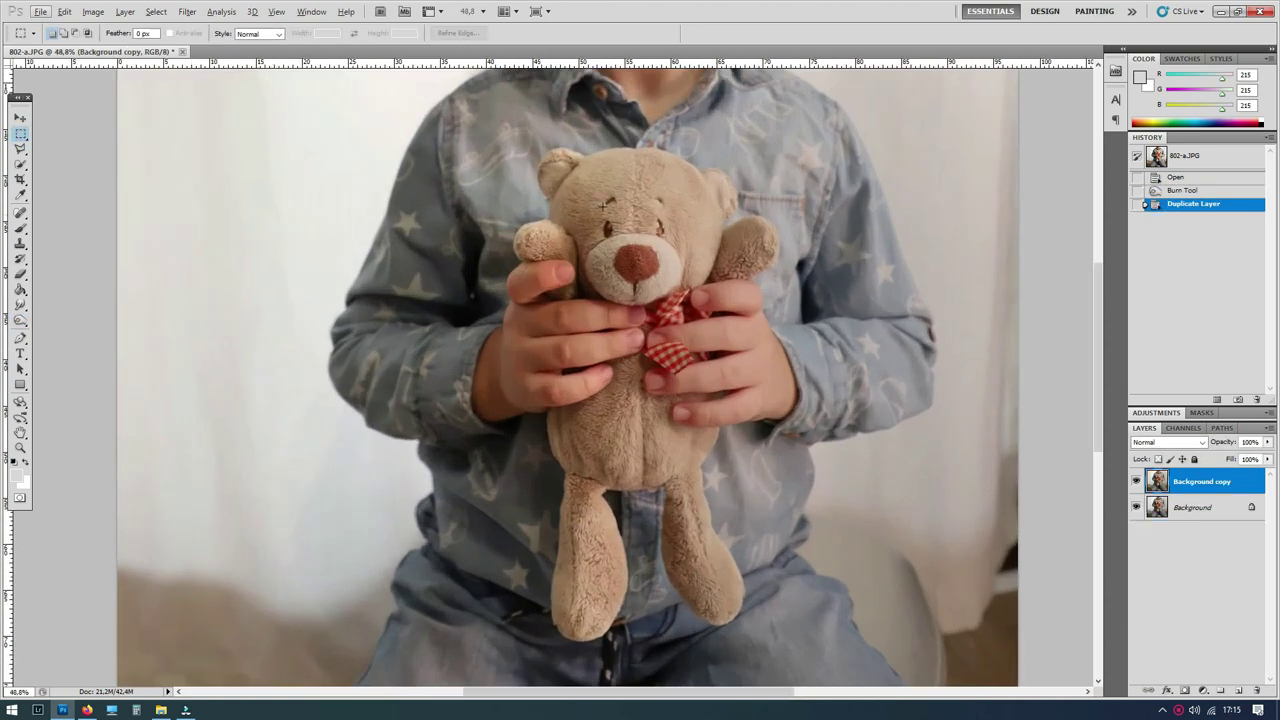
{"action": "scroll", "coordinate": [595, 198], "scroll_direction": "up", "scroll_amount": 3}
{"action": "left_click_drag", "start_coordinate": [656, 352], "coordinate": [656, 352]}
{"action": "key", "text": "ctrl+c"}
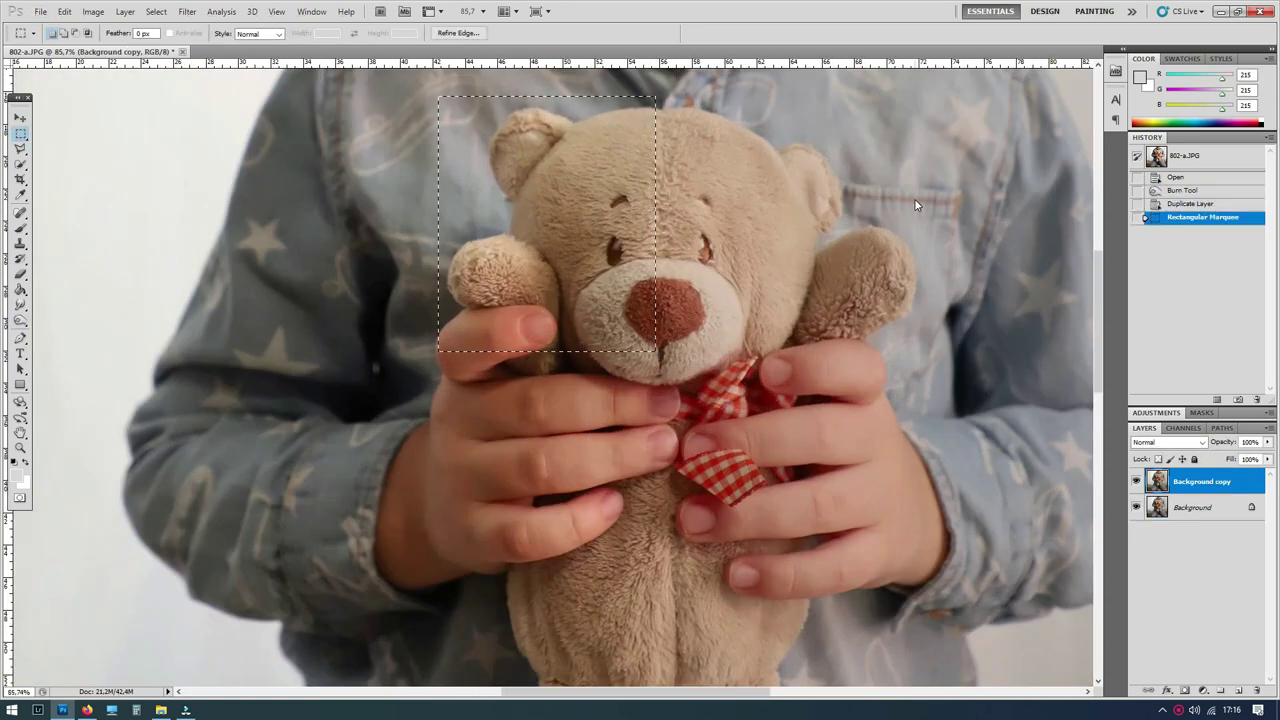
{"action": "key", "text": "ctrl+v"}
{"action": "key", "text": "ctrl+t"}
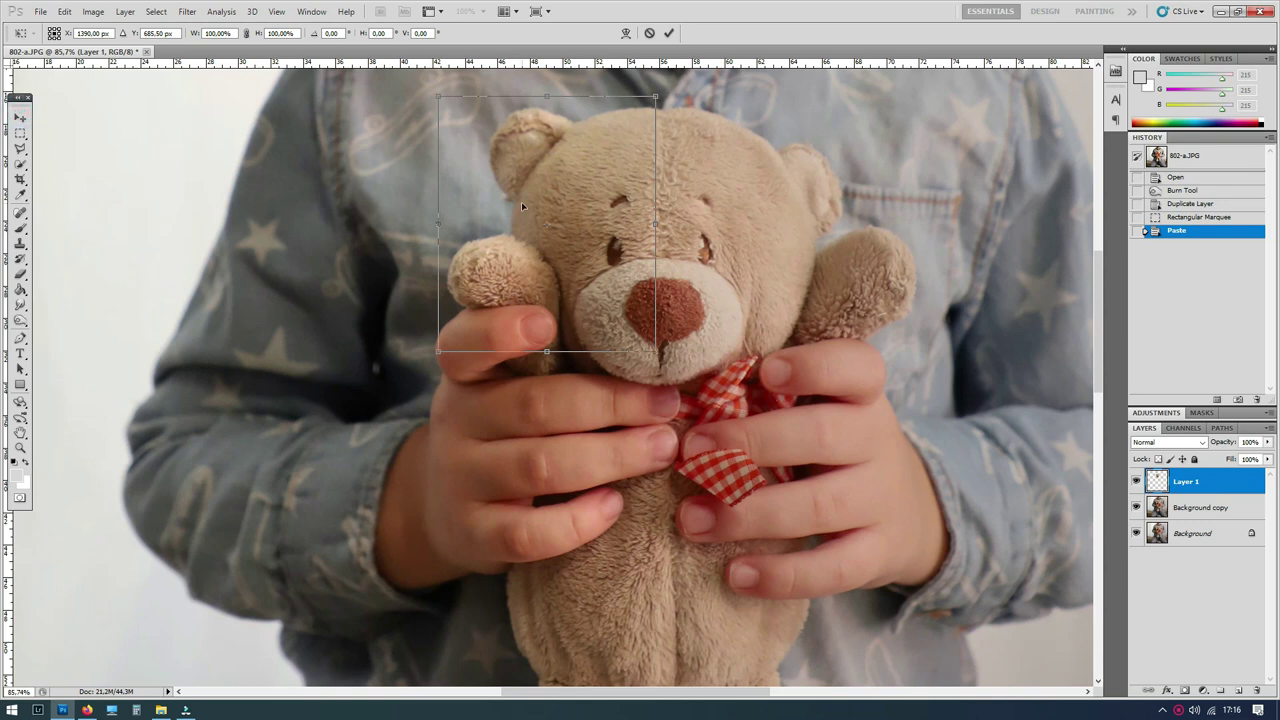
Step: Frame the pasted patch with two vertical guides and flip it horizontally
{"action": "left_click_drag", "start_coordinate": [15, 104], "coordinate": [24, 104]}
{"action": "left_click_drag", "start_coordinate": [6, 390], "coordinate": [438, 390]}
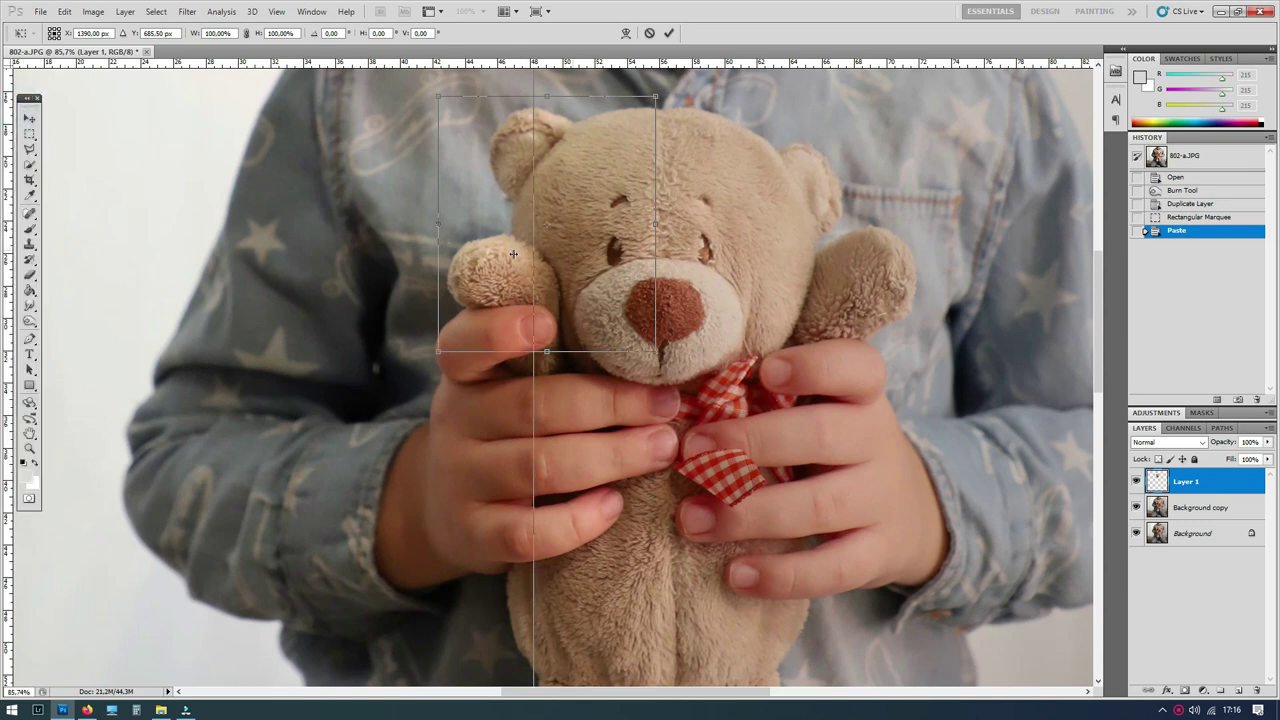
{"action": "mouse_move", "coordinate": [6, 395]}
{"action": "left_mouse_down"}
{"action": "mouse_move", "coordinate": [677, 300]}
{"action": "mouse_move", "coordinate": [655, 300]}
{"action": "left_mouse_up"}
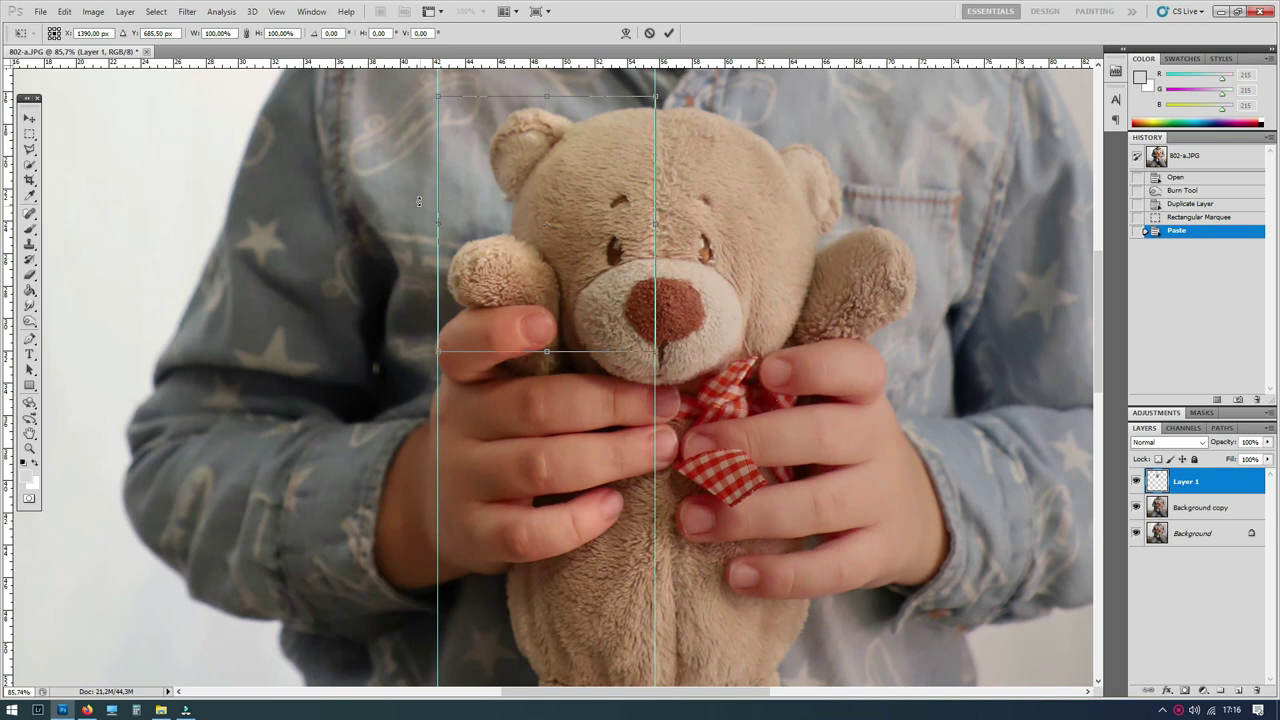
{"action": "left_click_drag", "start_coordinate": [434, 219], "coordinate": [656, 250]}
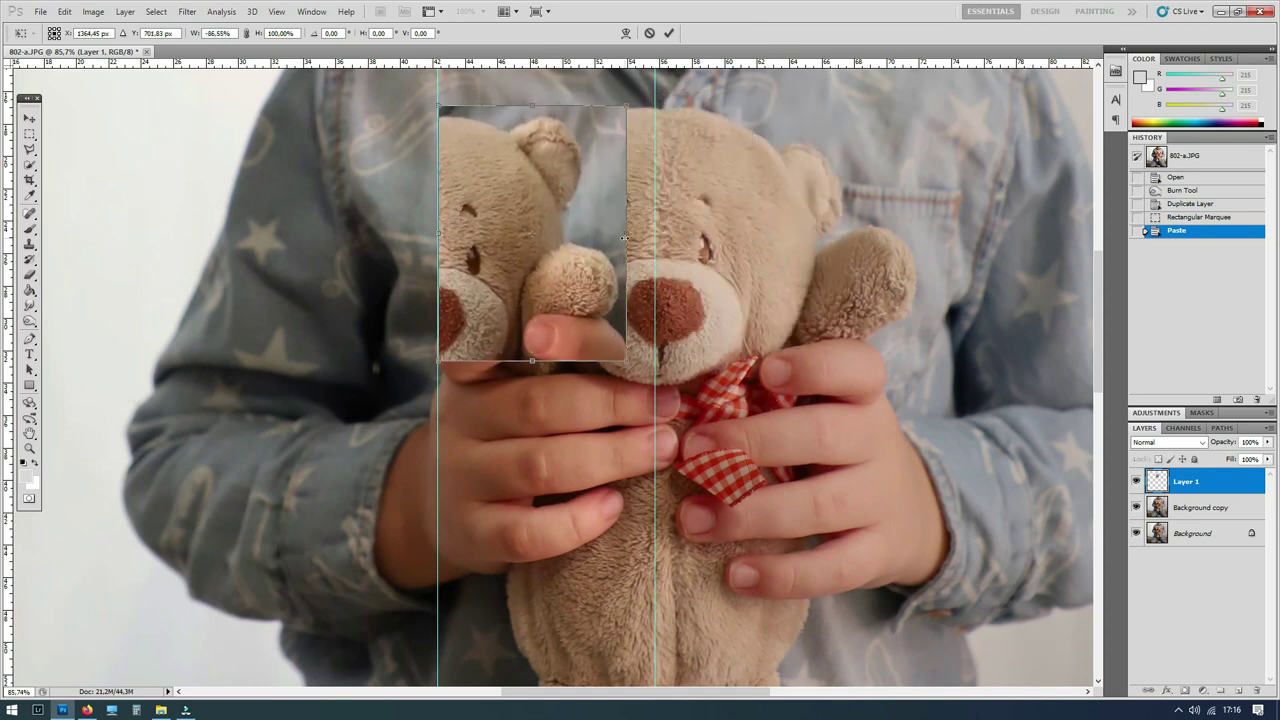
{"action": "key", "text": "Return"}
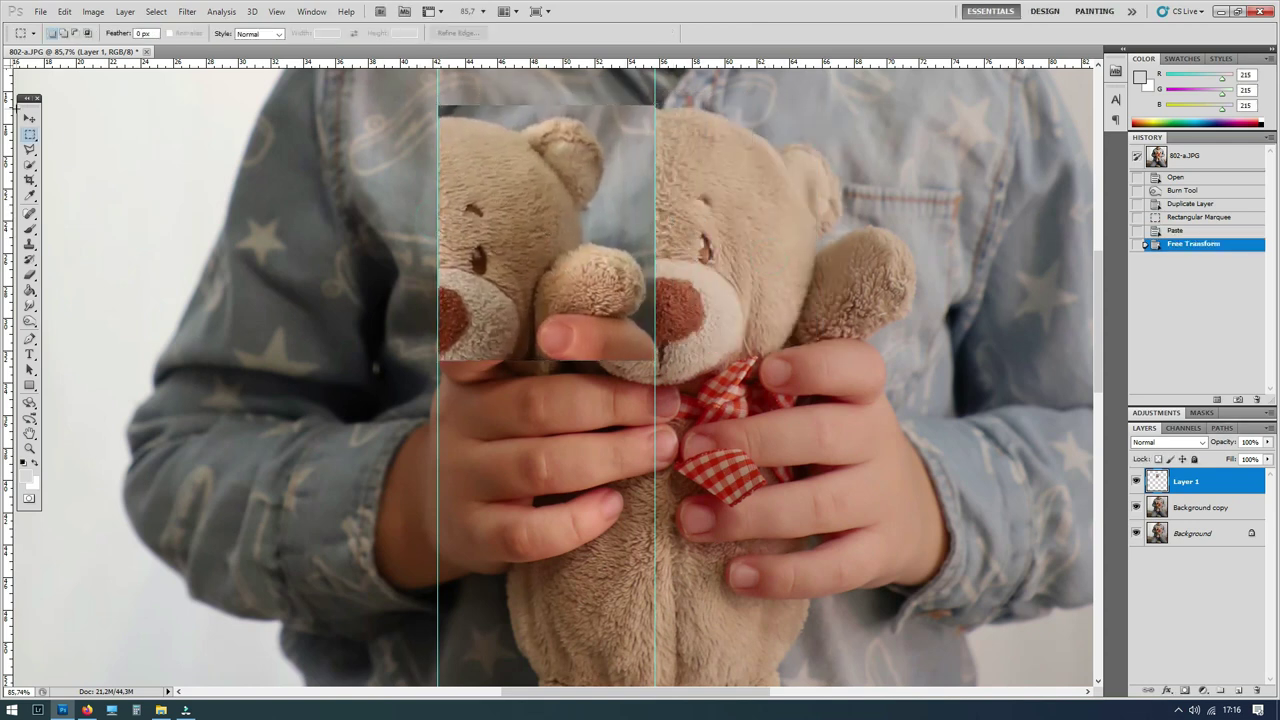
{"action": "key", "text": "v"}
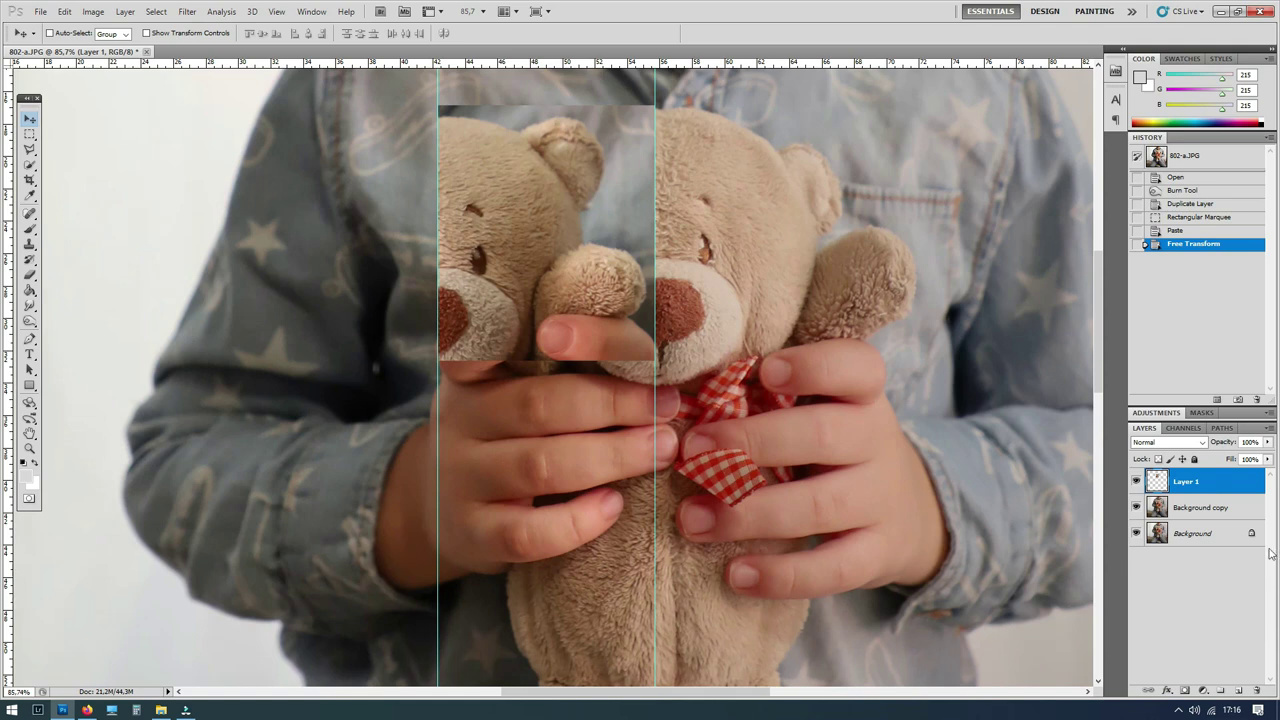
Step: Set Layer 1 to 76% opacity and move the mirrored patch over the bear's right half
{"action": "left_click", "coordinate": [1267, 441]}
{"action": "left_click_drag", "start_coordinate": [1262, 458], "coordinate": [1240, 458]}
{"action": "left_click_drag", "start_coordinate": [492, 245], "coordinate": [713, 233]}
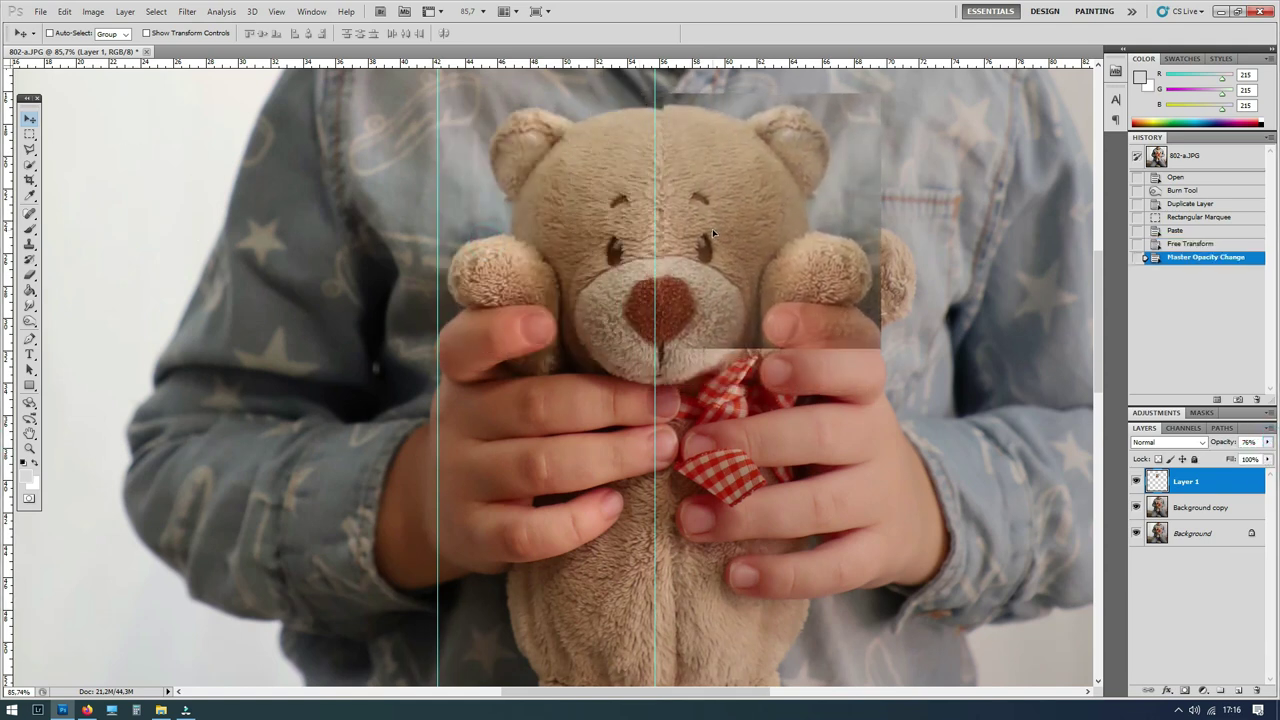
{"action": "scroll", "coordinate": [780, 300], "scroll_direction": "up", "scroll_amount": 2}
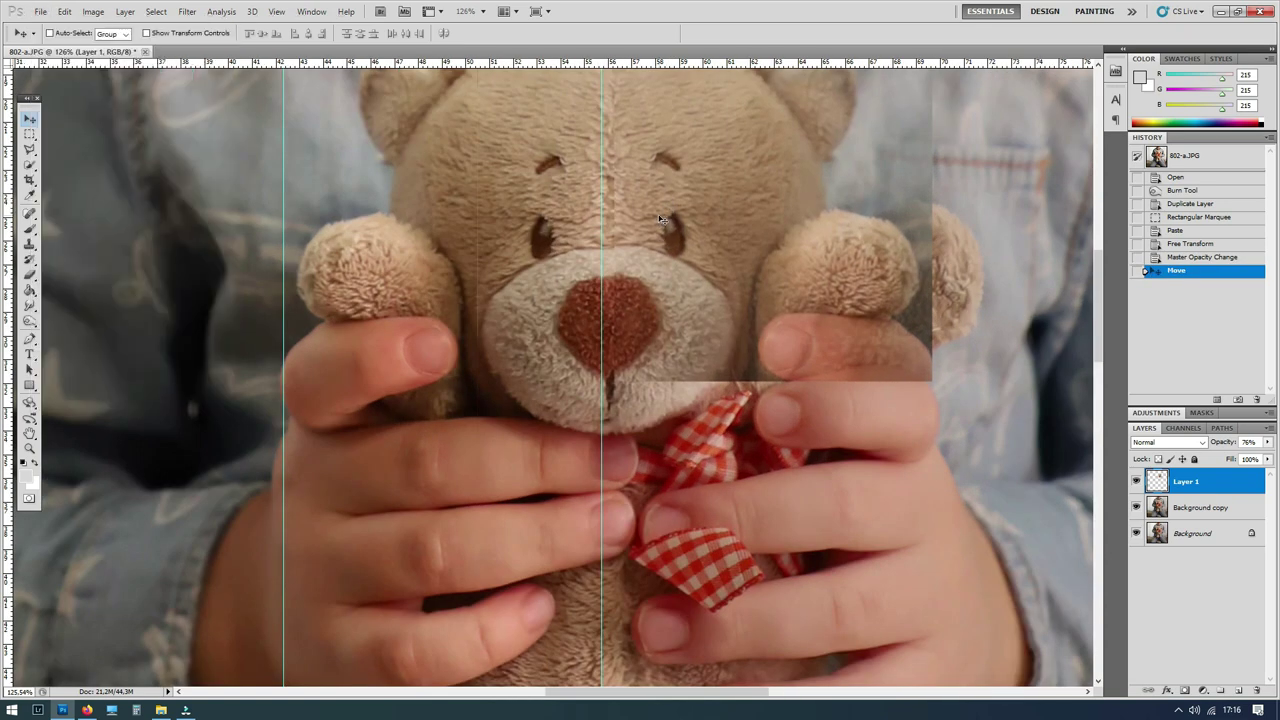
Step: Erase the patch's extra paw and ear
{"action": "left_click", "coordinate": [30, 274]}
{"action": "scroll", "coordinate": [730, 410], "scroll_direction": "up", "scroll_amount": 2}
{"action": "right_click", "coordinate": [730, 410]}
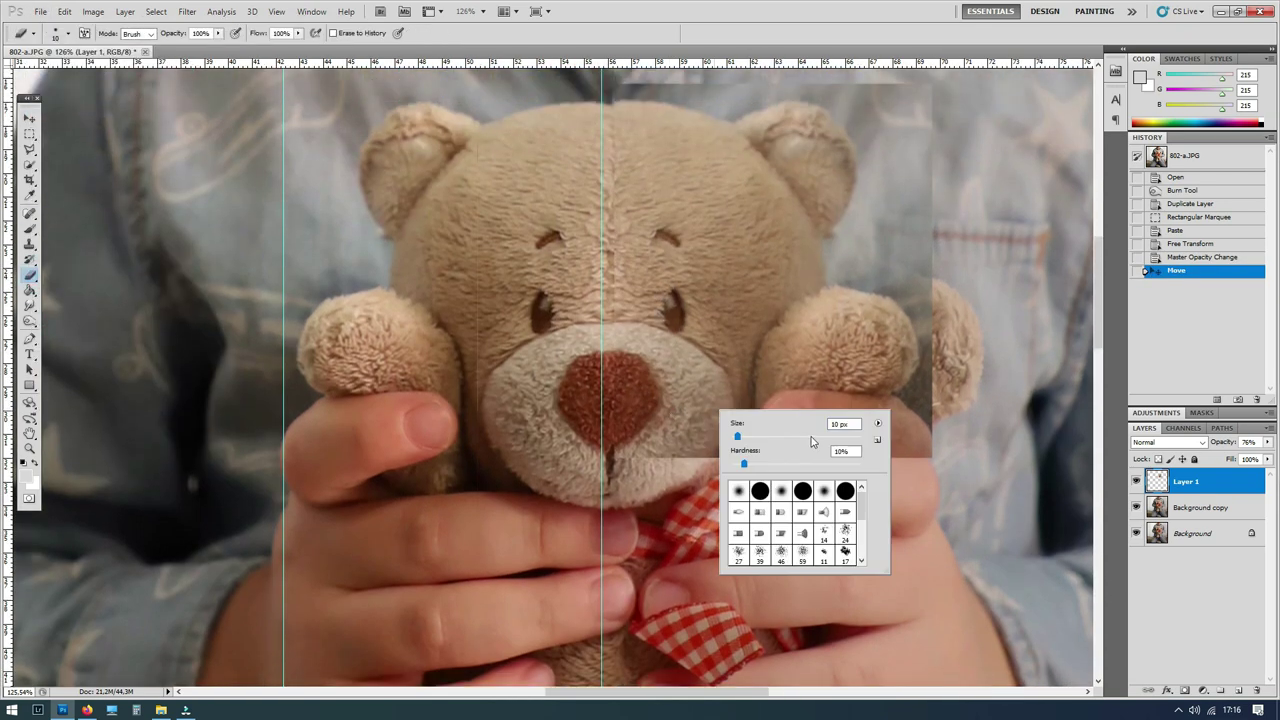
{"action": "mouse_move", "coordinate": [870, 362]}
{"action": "left_mouse_down"}
{"action": "mouse_move", "coordinate": [900, 270]}
{"action": "mouse_move", "coordinate": [830, 140]}
{"action": "mouse_move", "coordinate": [630, 90]}
{"action": "left_mouse_up"}
Step: Brighten the patch by raising a Curves adjustment
{"action": "left_click", "coordinate": [93, 11]}
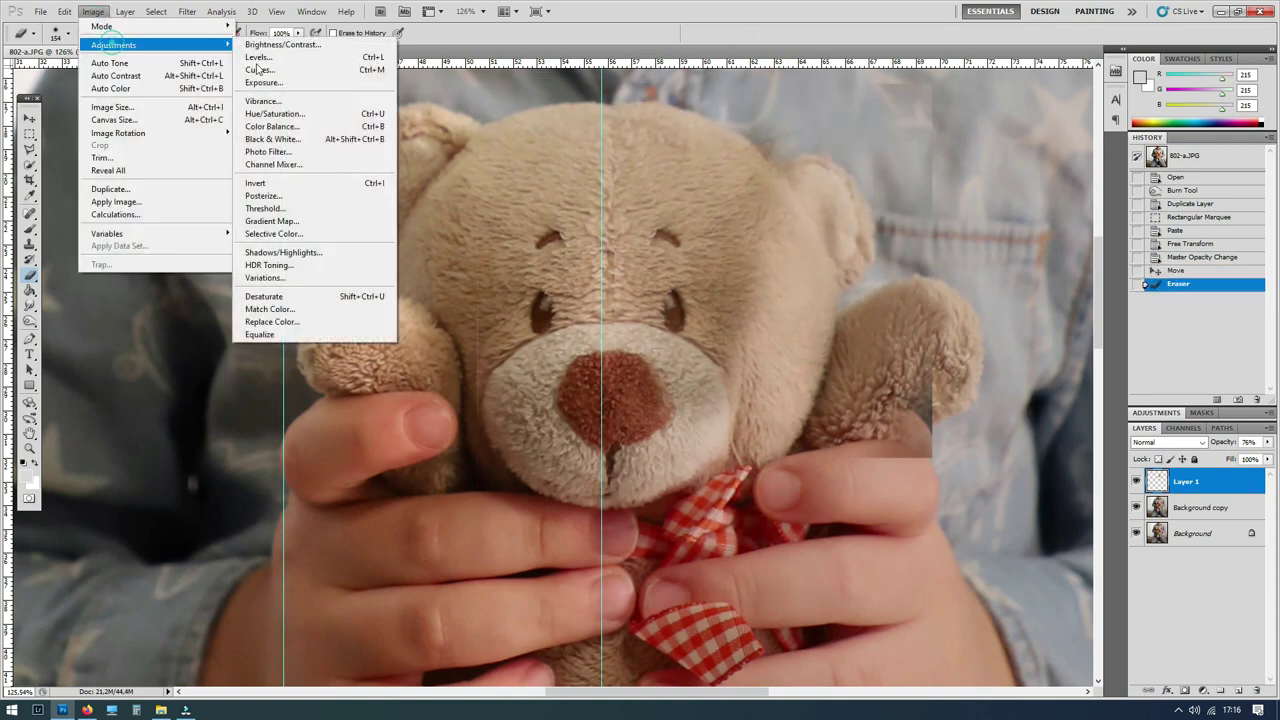
{"action": "left_click", "coordinate": [345, 84]}
{"action": "left_click_drag", "start_coordinate": [153, 572], "coordinate": [160, 555]}
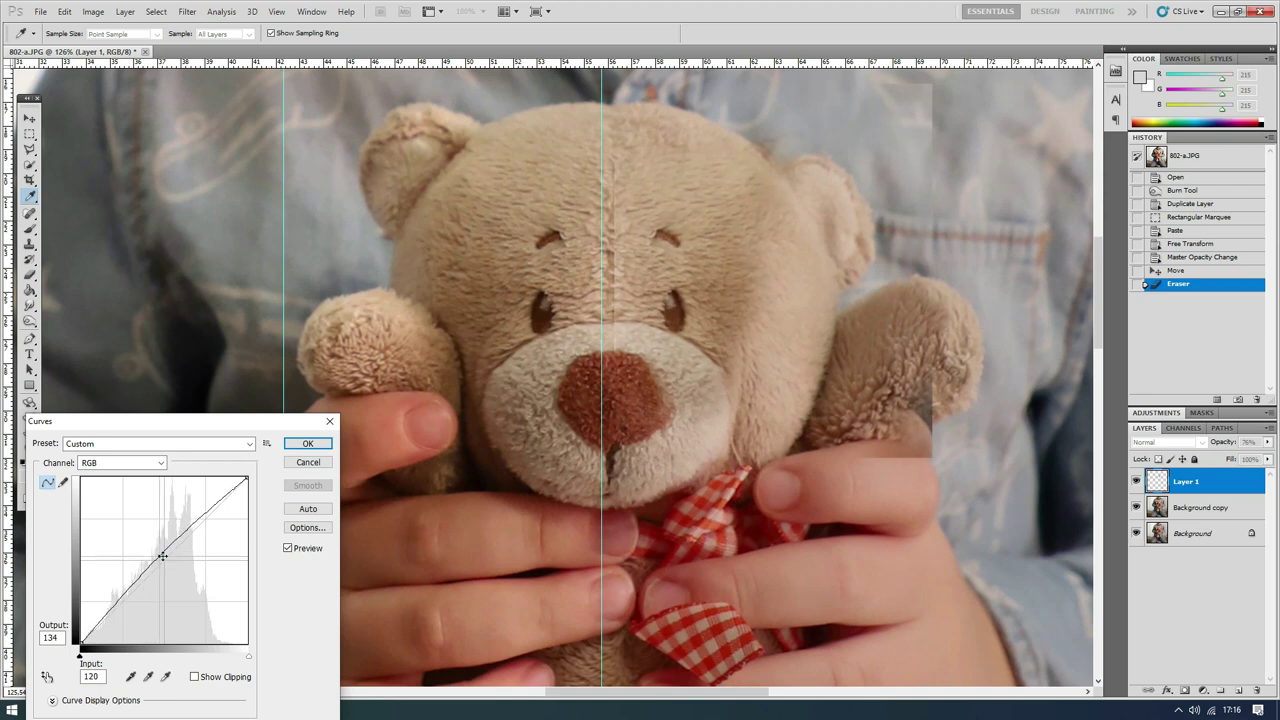
{"action": "left_click", "coordinate": [307, 443]}
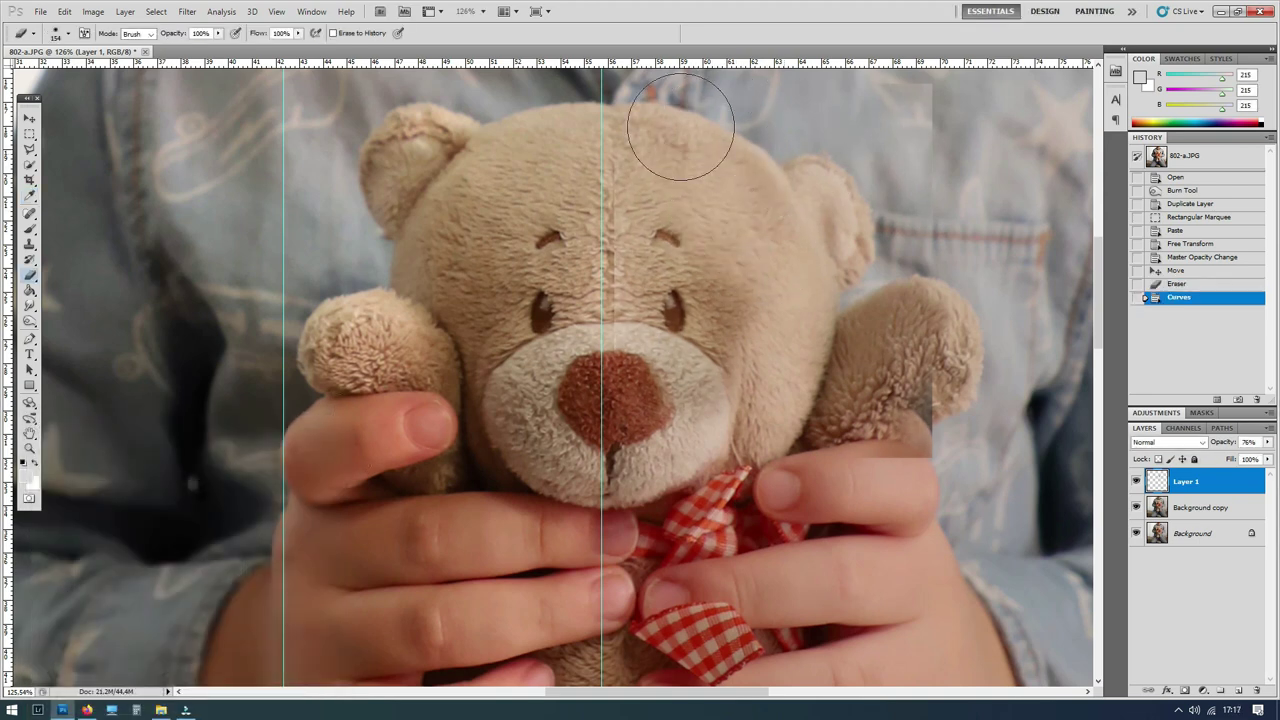
Step: Erase the patch edges across the bear's face and drag both guides off
{"action": "left_click_drag", "start_coordinate": [586, 352], "coordinate": [568, 460]}
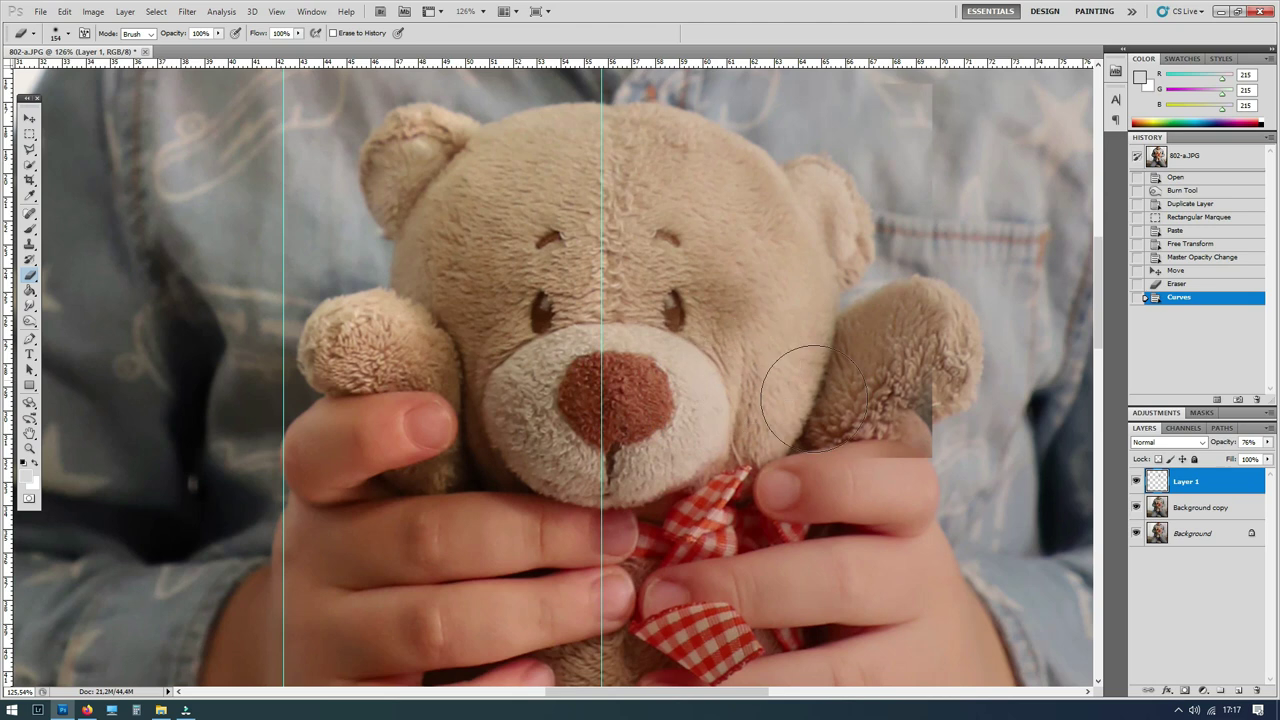
{"action": "key", "text": "v"}
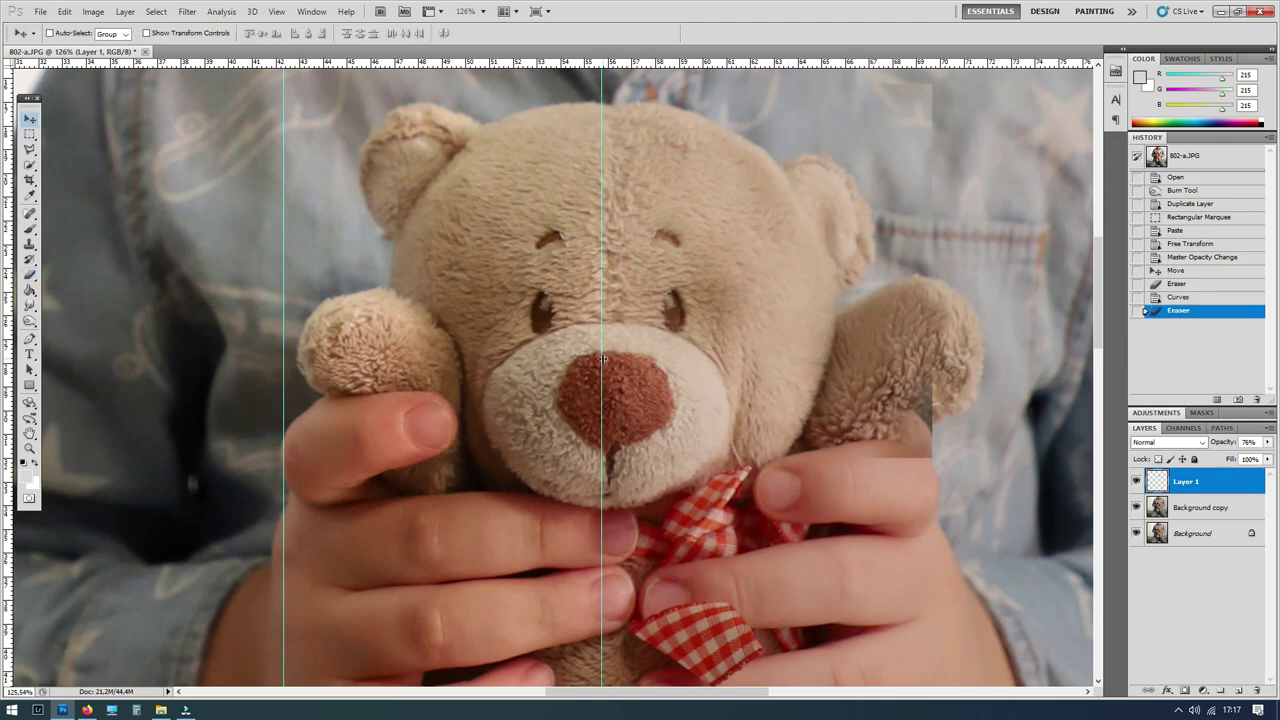
{"action": "left_click_drag", "start_coordinate": [603, 358], "coordinate": [8, 410]}
{"action": "left_click_drag", "start_coordinate": [283, 425], "coordinate": [5, 593]}
Step: Fit the image on screen and erase patch edges near the nose with a 154 px eraser
{"action": "key", "text": "ctrl+0"}
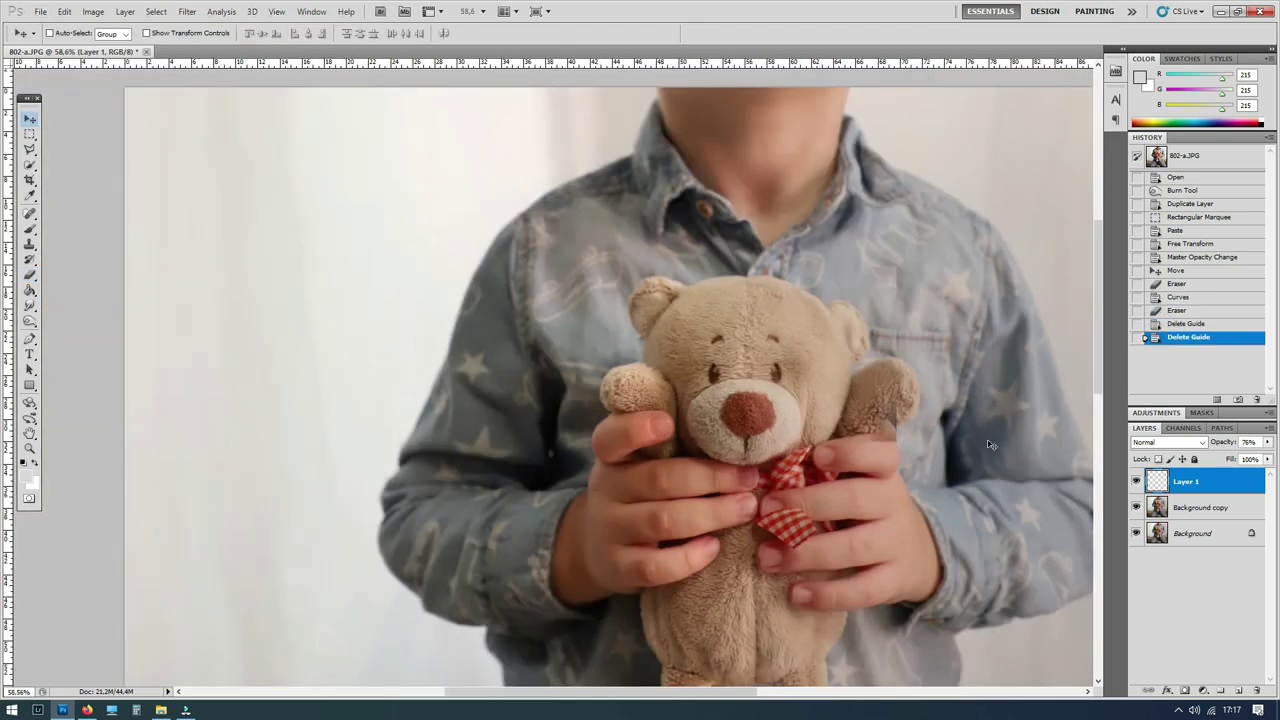
{"action": "scroll", "coordinate": [626, 140], "scroll_direction": "up", "scroll_amount": 3}
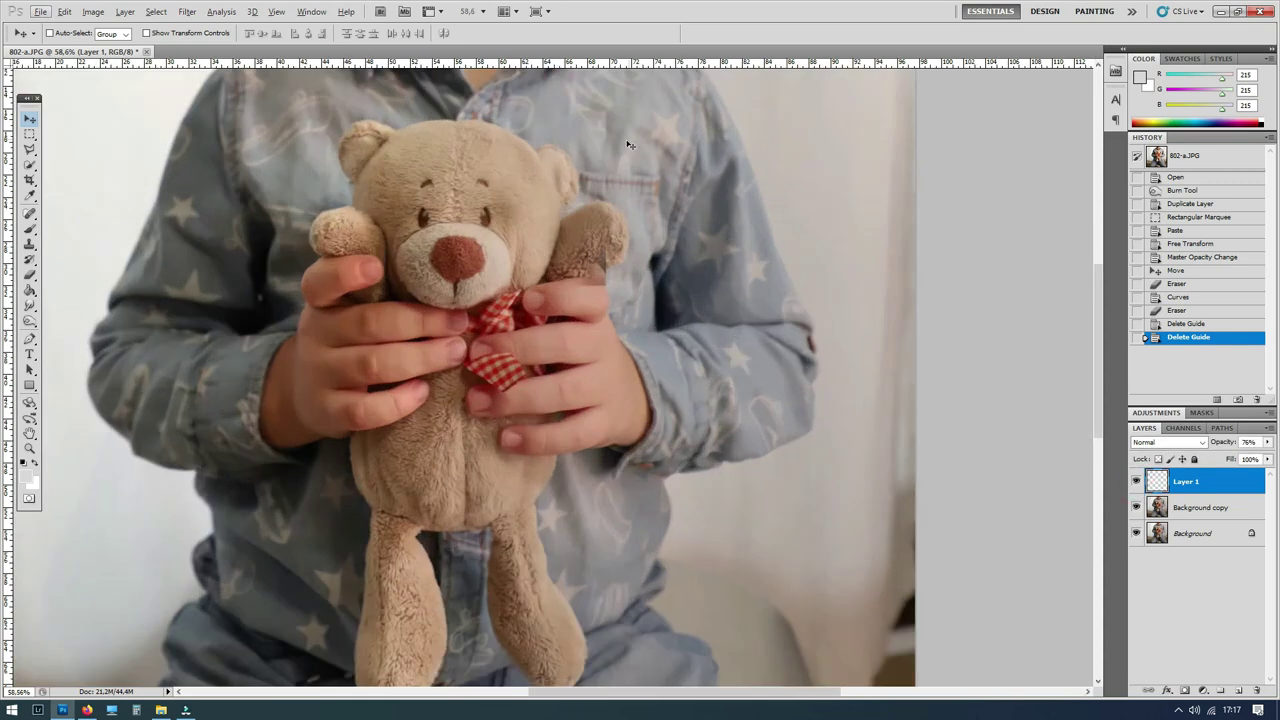
{"action": "left_click", "coordinate": [30, 275]}
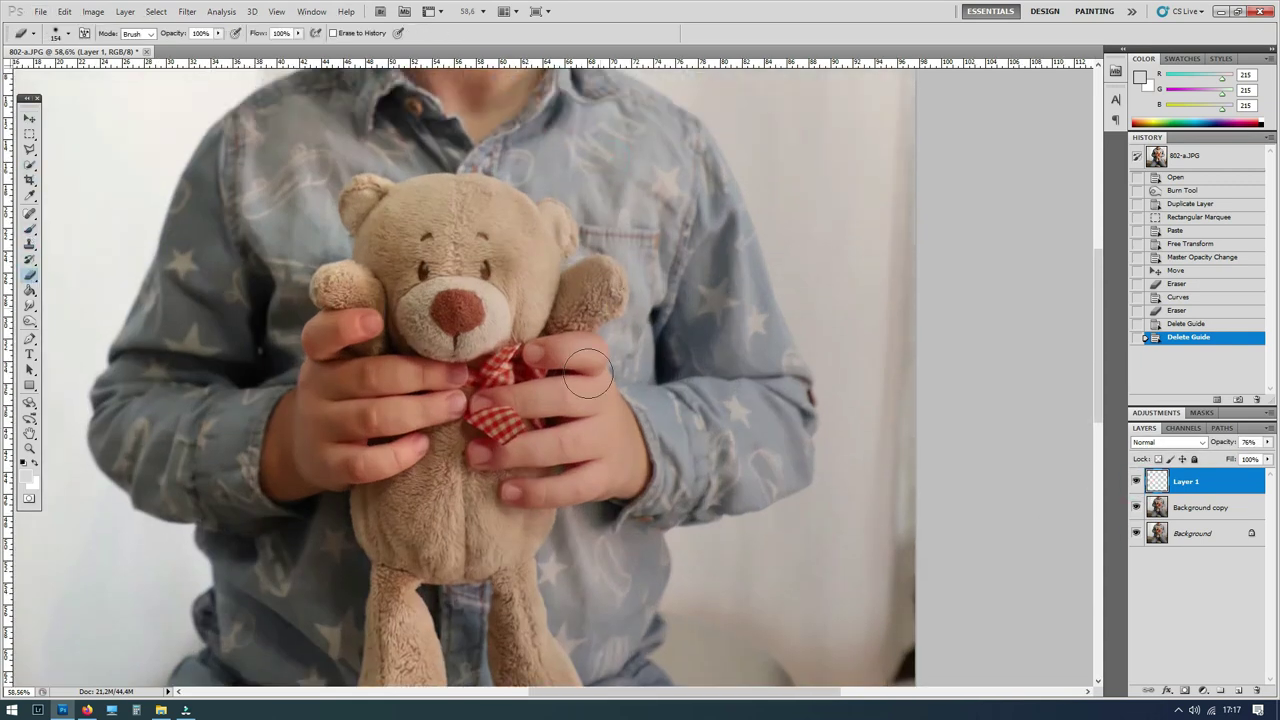
{"action": "scroll", "coordinate": [623, 180], "scroll_direction": "up", "scroll_amount": 5}
{"action": "right_click", "coordinate": [486, 296]}
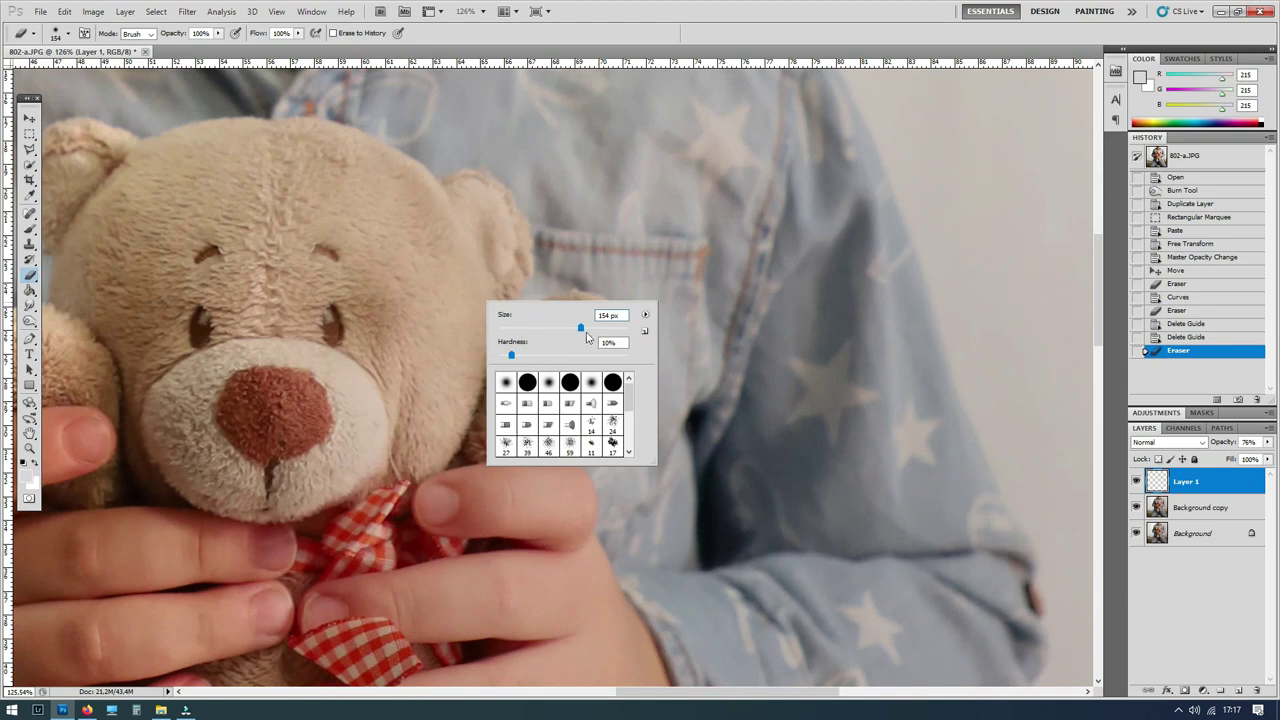
{"action": "left_click", "coordinate": [411, 285]}
{"action": "scroll", "coordinate": [637, 385], "scroll_direction": "down", "scroll_amount": 5}
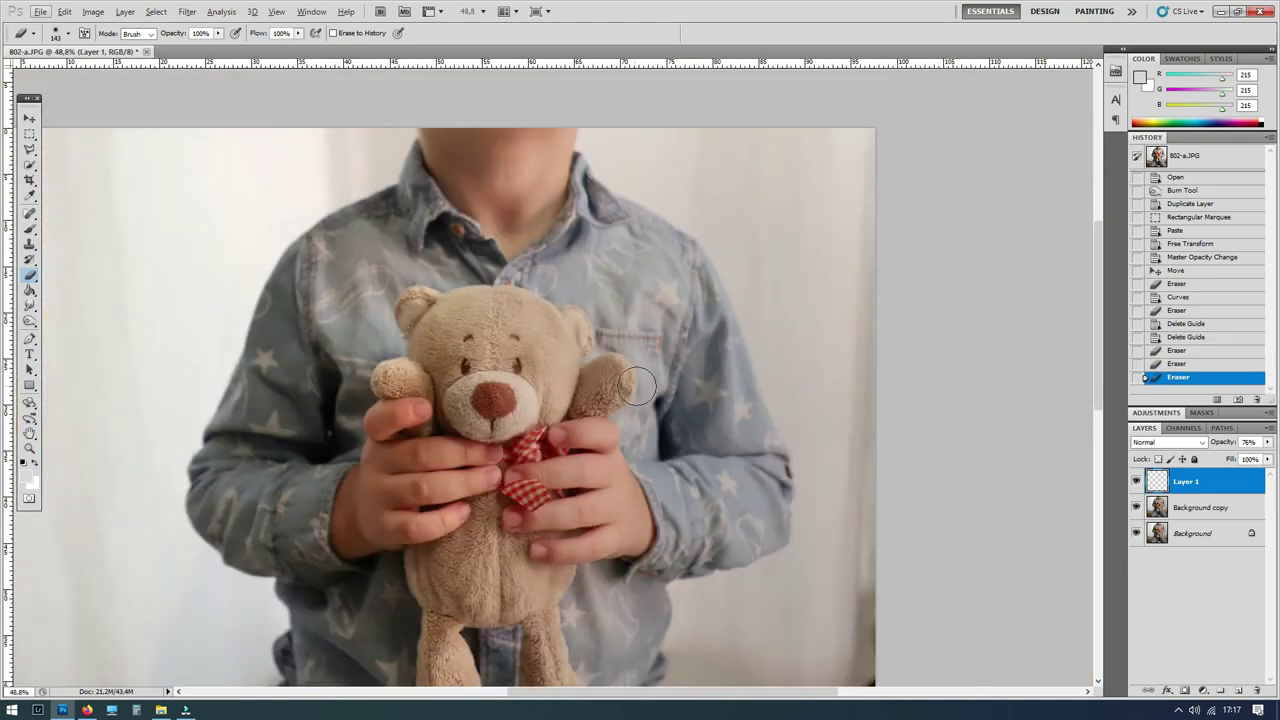
{"action": "left_click", "coordinate": [530, 397]}
{"action": "scroll", "coordinate": [872, 444], "scroll_direction": "down", "scroll_amount": 2}
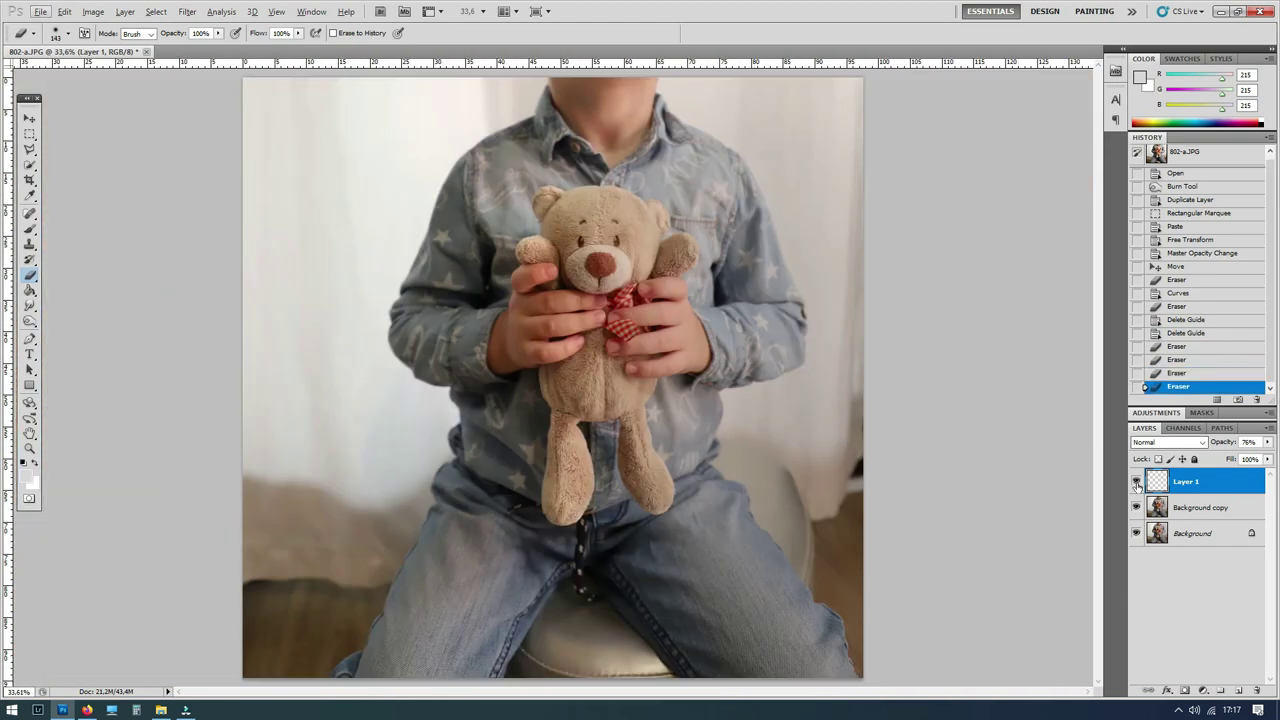
{"action": "right_click", "coordinate": [1217, 512]}
Step: Merge the visible layers and duplicate the result as Background copy
{"action": "left_click", "coordinate": [1178, 519]}
{"action": "right_click", "coordinate": [1180, 500]}
{"action": "left_click", "coordinate": [1206, 457]}
{"action": "right_click", "coordinate": [1177, 480]}
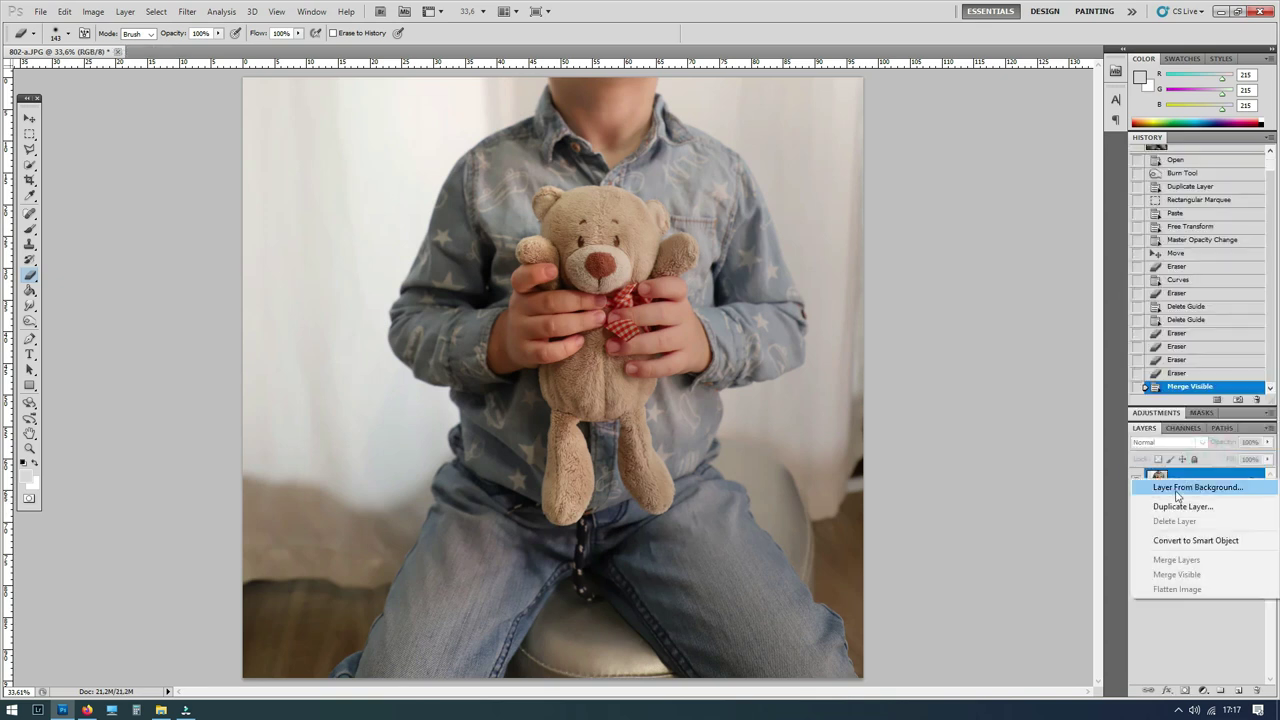
{"action": "left_click", "coordinate": [1182, 506]}
{"action": "left_click", "coordinate": [540, 208]}
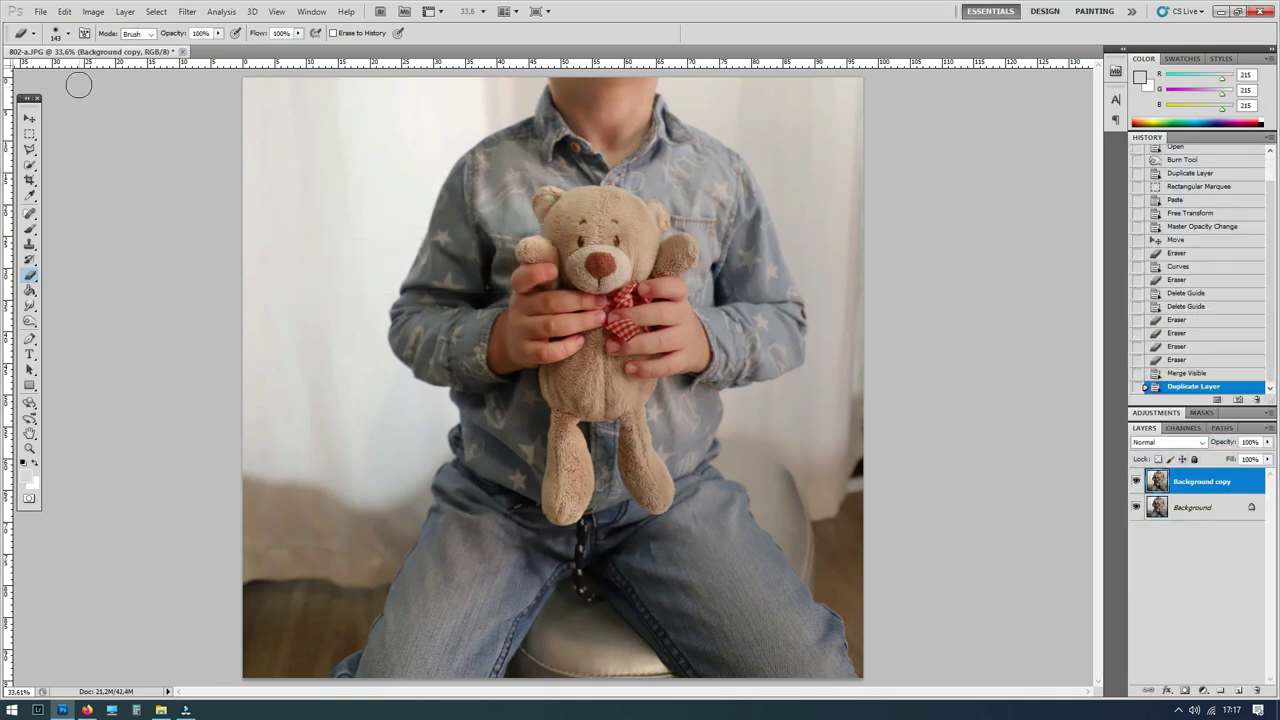
Step: Desaturate the copy with Hue/Saturation -100 and duplicate it as Background copy 2
{"action": "left_click", "coordinate": [92, 11]}
{"action": "left_click", "coordinate": [290, 114]}
{"action": "left_click_drag", "start_coordinate": [1019, 373], "coordinate": [953, 373]}
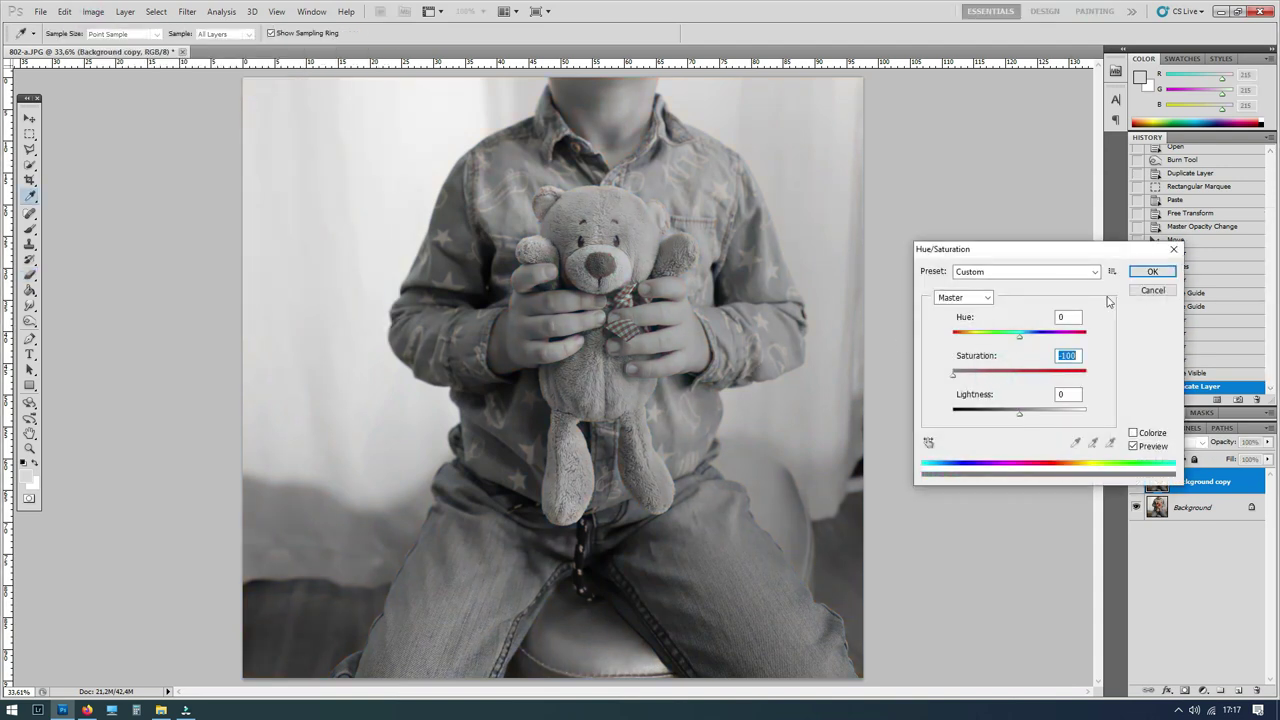
{"action": "left_click", "coordinate": [1152, 271]}
{"action": "right_click", "coordinate": [1200, 481]}
{"action": "left_click", "coordinate": [1190, 214]}
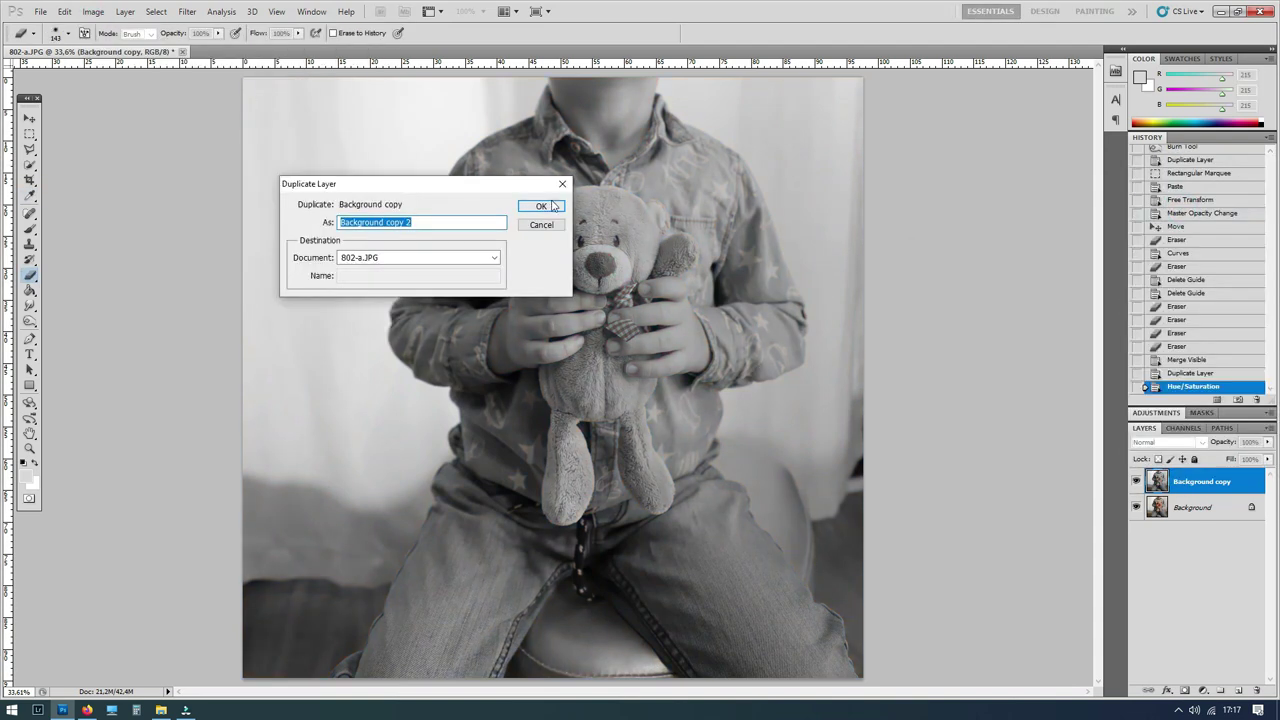
{"action": "left_click", "coordinate": [552, 206]}
{"action": "scroll", "coordinate": [584, 212], "scroll_direction": "up", "scroll_amount": 4}
Step: Shrink the eraser brush to size 70
{"action": "scroll", "coordinate": [584, 212], "scroll_direction": "up", "scroll_amount": 2}
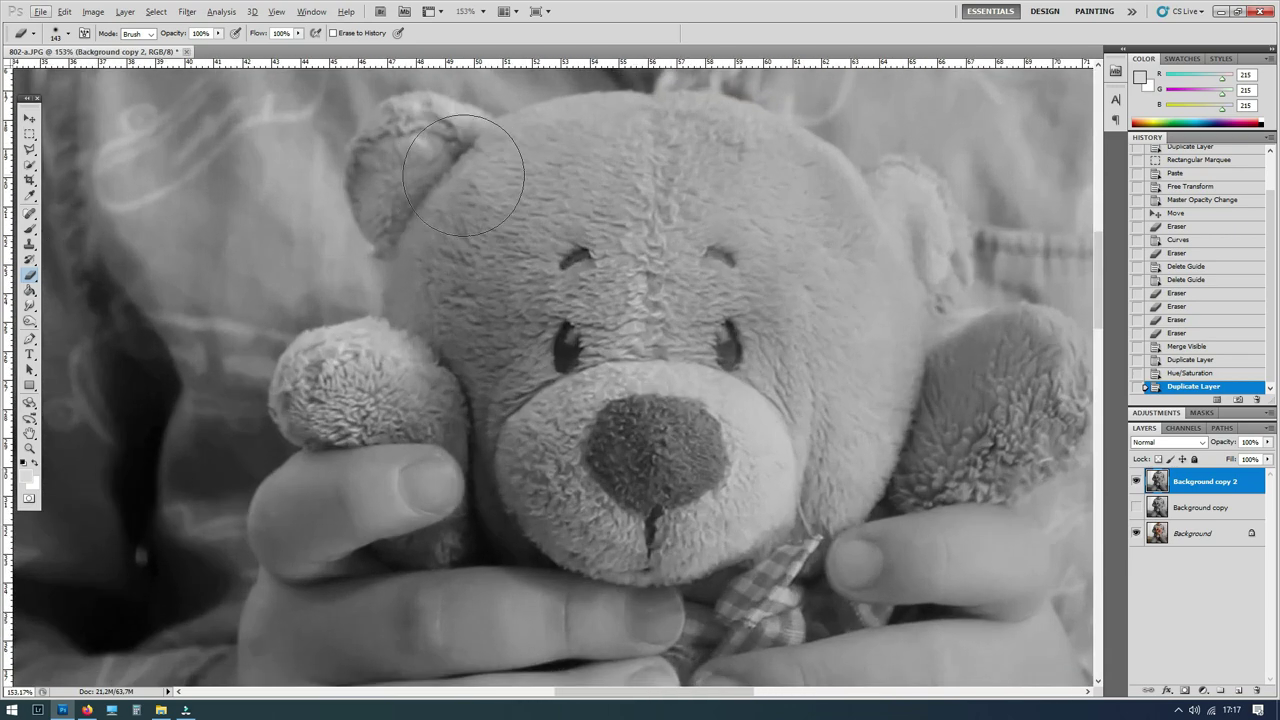
{"action": "right_click", "coordinate": [334, 330]}
{"action": "left_click_drag", "start_coordinate": [425, 346], "coordinate": [407, 346]}
{"action": "key", "text": "Return"}
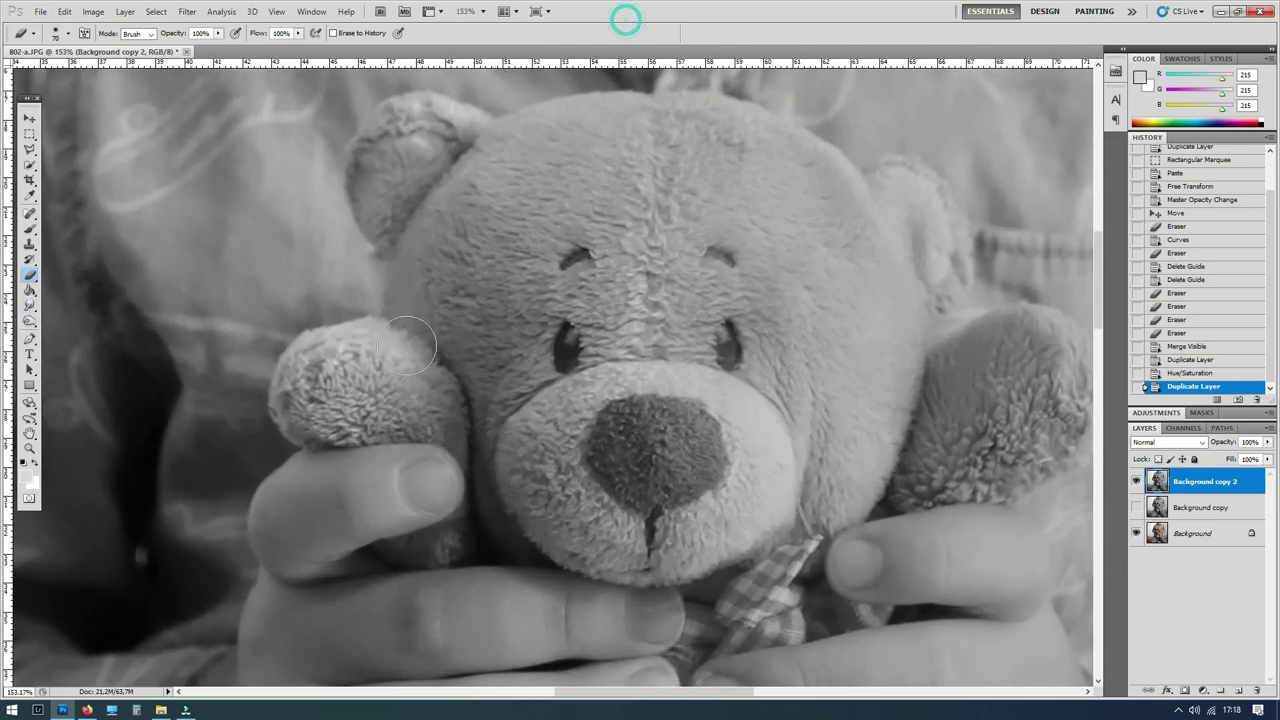
{"action": "scroll", "coordinate": [400, 350], "scroll_direction": "up", "scroll_amount": 3}
{"action": "right_click", "coordinate": [450, 413]}
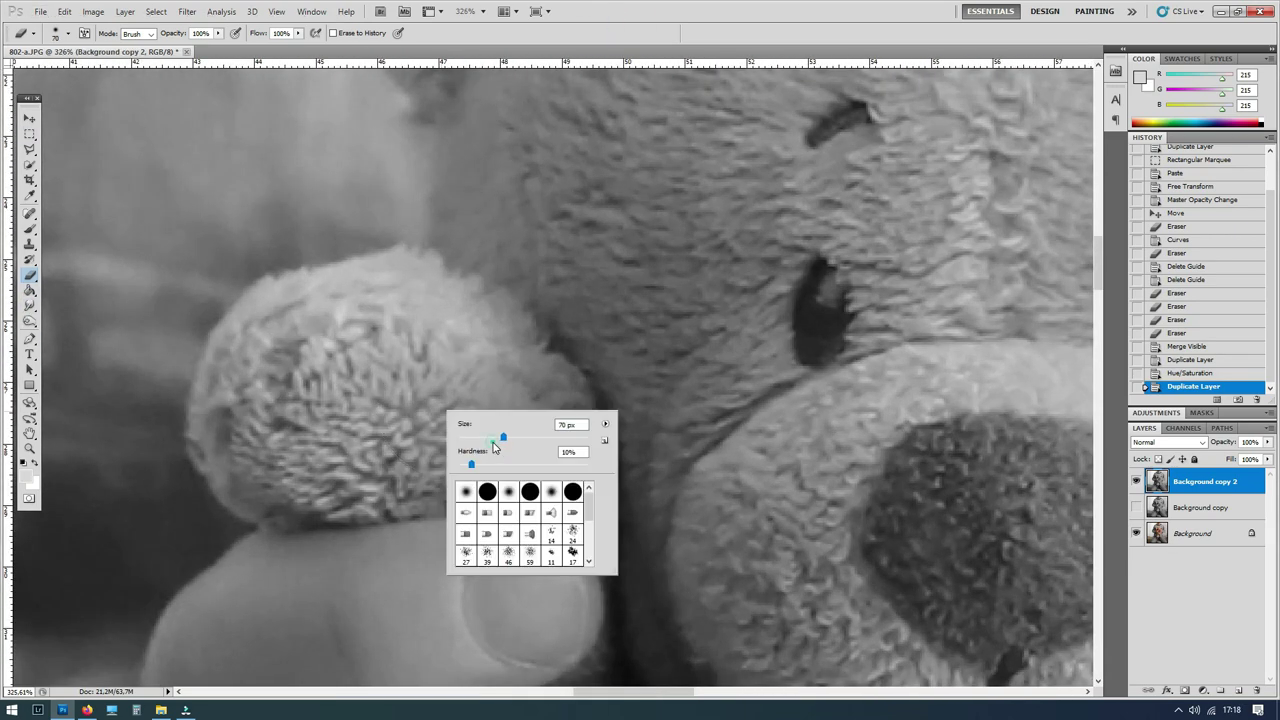
{"action": "key", "text": "Return"}
{"action": "left_click", "coordinate": [400, 452]}
{"action": "scroll", "coordinate": [400, 452], "scroll_direction": "up", "scroll_amount": 2}
Step: Erase grey along the paw edges, ear and head outline to reveal orange
{"action": "left_click", "coordinate": [388, 492]}
{"action": "mouse_move", "coordinate": [388, 492]}
{"action": "left_mouse_down"}
{"action": "mouse_move", "coordinate": [214, 506]}
{"action": "mouse_move", "coordinate": [157, 463]}
{"action": "mouse_move", "coordinate": [132, 373]}
{"action": "left_mouse_up"}
{"action": "mouse_move", "coordinate": [148, 330]}
{"action": "left_mouse_down"}
{"action": "mouse_move", "coordinate": [186, 243]}
{"action": "mouse_move", "coordinate": [337, 186]}
{"action": "mouse_move", "coordinate": [614, 257]}
{"action": "left_mouse_up"}
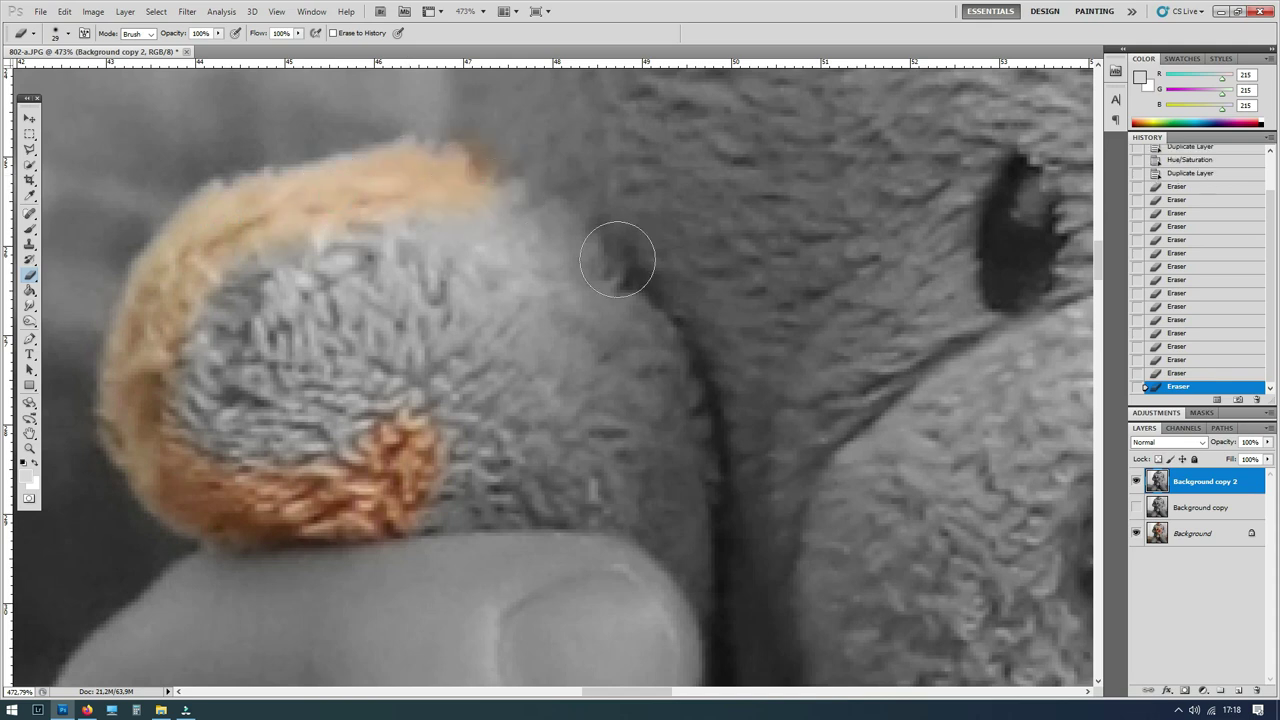
{"action": "scroll", "coordinate": [645, 240], "scroll_direction": "down", "scroll_amount": 4}
{"action": "scroll", "coordinate": [645, 240], "scroll_direction": "up", "scroll_amount": 1}
{"action": "left_click_drag", "start_coordinate": [740, 174], "coordinate": [695, 171]}
{"action": "left_click_drag", "start_coordinate": [542, 279], "coordinate": [583, 442]}
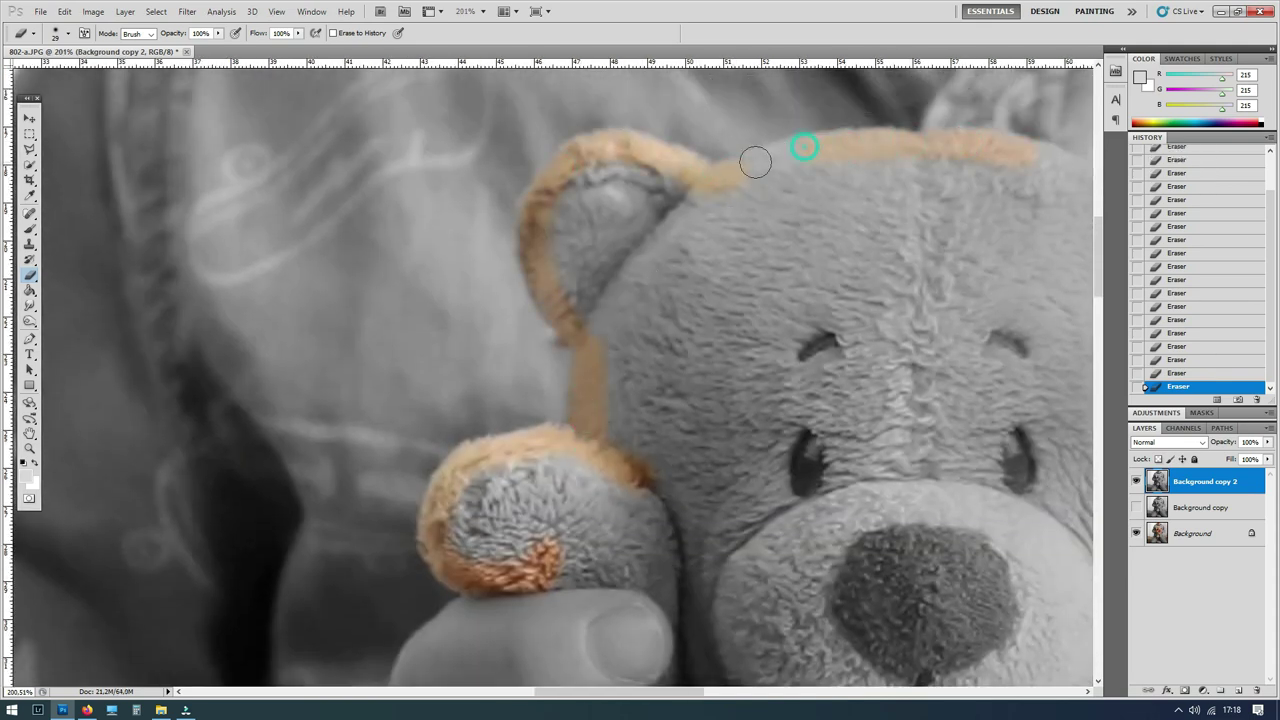
{"action": "scroll", "coordinate": [686, 543], "scroll_direction": "down", "scroll_amount": 2}
{"action": "scroll", "coordinate": [660, 500], "scroll_direction": "up", "scroll_amount": 2}
{"action": "mouse_move", "coordinate": [643, 466]}
{"action": "left_mouse_down"}
{"action": "mouse_move", "coordinate": [449, 457]}
{"action": "mouse_move", "coordinate": [606, 503]}
{"action": "mouse_move", "coordinate": [830, 497]}
{"action": "left_mouse_up"}
{"action": "scroll", "coordinate": [480, 480], "scroll_direction": "down", "scroll_amount": 5}
Step: Erase below the chin and along the paw edge to reveal the red bow string
{"action": "right_click", "coordinate": [517, 497]}
{"action": "right_click", "coordinate": [588, 500]}
{"action": "scroll", "coordinate": [866, 503], "scroll_direction": "down", "scroll_amount": 2}
{"action": "scroll", "coordinate": [866, 503], "scroll_direction": "right", "scroll_amount": 5}
{"action": "scroll", "coordinate": [700, 520], "scroll_direction": "down", "scroll_amount": 2}
{"action": "mouse_move", "coordinate": [572, 575]}
{"action": "left_mouse_down"}
{"action": "mouse_move", "coordinate": [558, 535]}
{"action": "mouse_move", "coordinate": [580, 449]}
{"action": "mouse_move", "coordinate": [925, 428]}
{"action": "mouse_move", "coordinate": [823, 420]}
{"action": "mouse_move", "coordinate": [780, 366]}
{"action": "mouse_move", "coordinate": [779, 301]}
{"action": "left_mouse_up"}
{"action": "scroll", "coordinate": [478, 530], "scroll_direction": "down", "scroll_amount": 3}
{"action": "scroll", "coordinate": [478, 530], "scroll_direction": "down", "scroll_amount": 1}
{"action": "scroll", "coordinate": [580, 449], "scroll_direction": "up", "scroll_amount": 1}
{"action": "scroll", "coordinate": [584, 485], "scroll_direction": "down", "scroll_amount": 1}
{"action": "scroll", "coordinate": [889, 208], "scroll_direction": "down", "scroll_amount": 5}
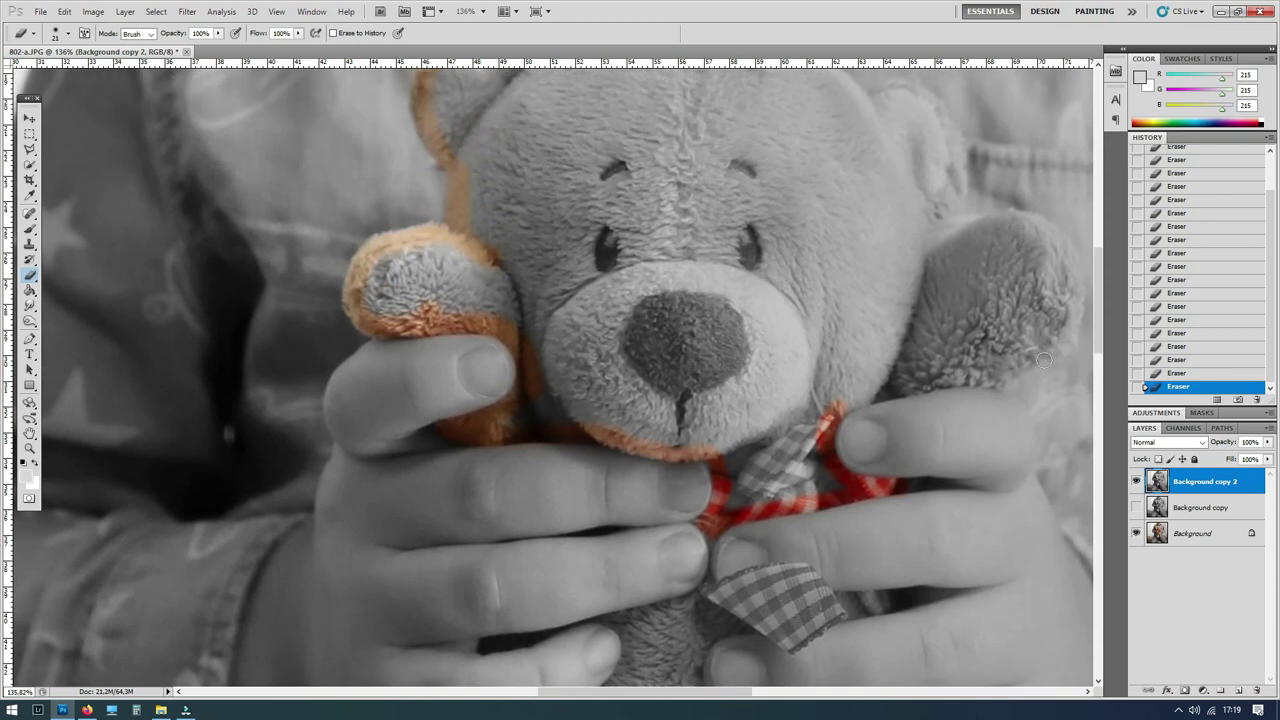
{"action": "scroll", "coordinate": [567, 532], "scroll_direction": "up", "scroll_amount": 2}
{"action": "scroll", "coordinate": [567, 532], "scroll_direction": "up", "scroll_amount": 1}
{"action": "scroll", "coordinate": [567, 532], "scroll_direction": "up", "scroll_amount": 1}
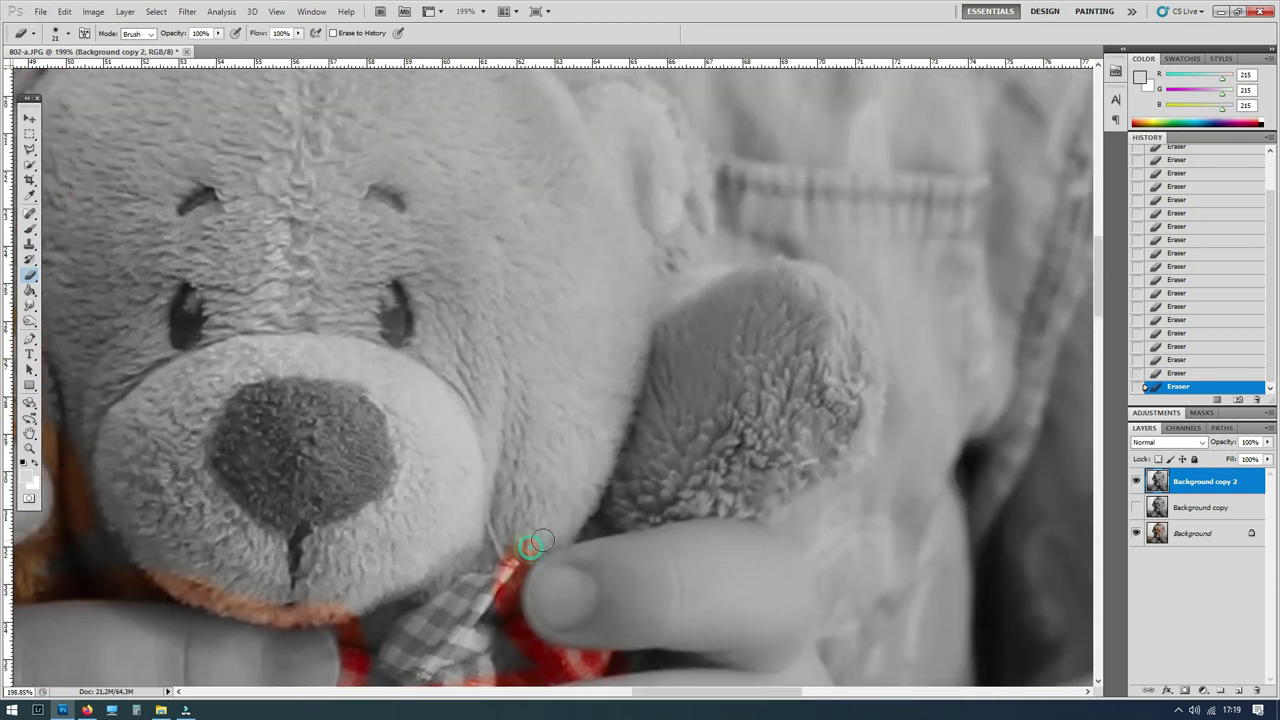
{"action": "left_click_drag", "start_coordinate": [633, 513], "coordinate": [760, 508]}
{"action": "scroll", "coordinate": [716, 284], "scroll_direction": "up", "scroll_amount": 2}
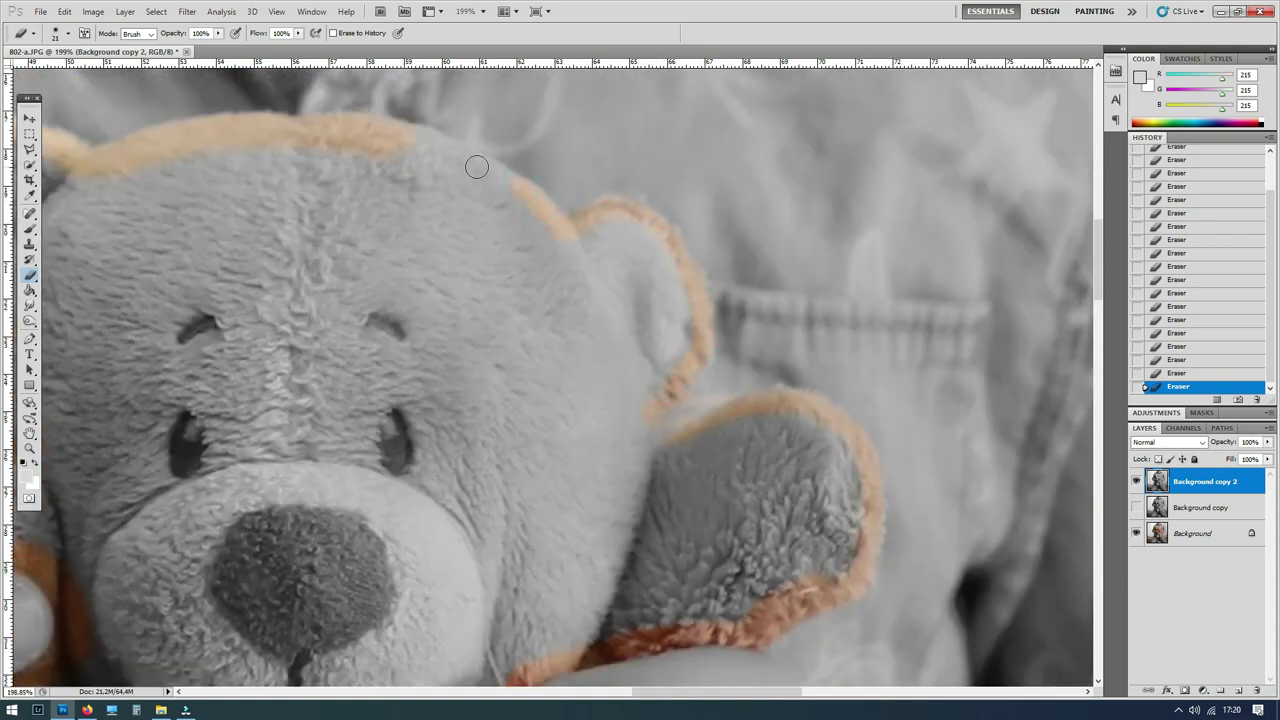
{"action": "scroll", "coordinate": [312, 226], "scroll_direction": "down", "scroll_amount": 2}
Step: Outline the bear with the Polygonal Lasso and delete the grey to reveal it in colour
{"action": "key", "text": "l"}
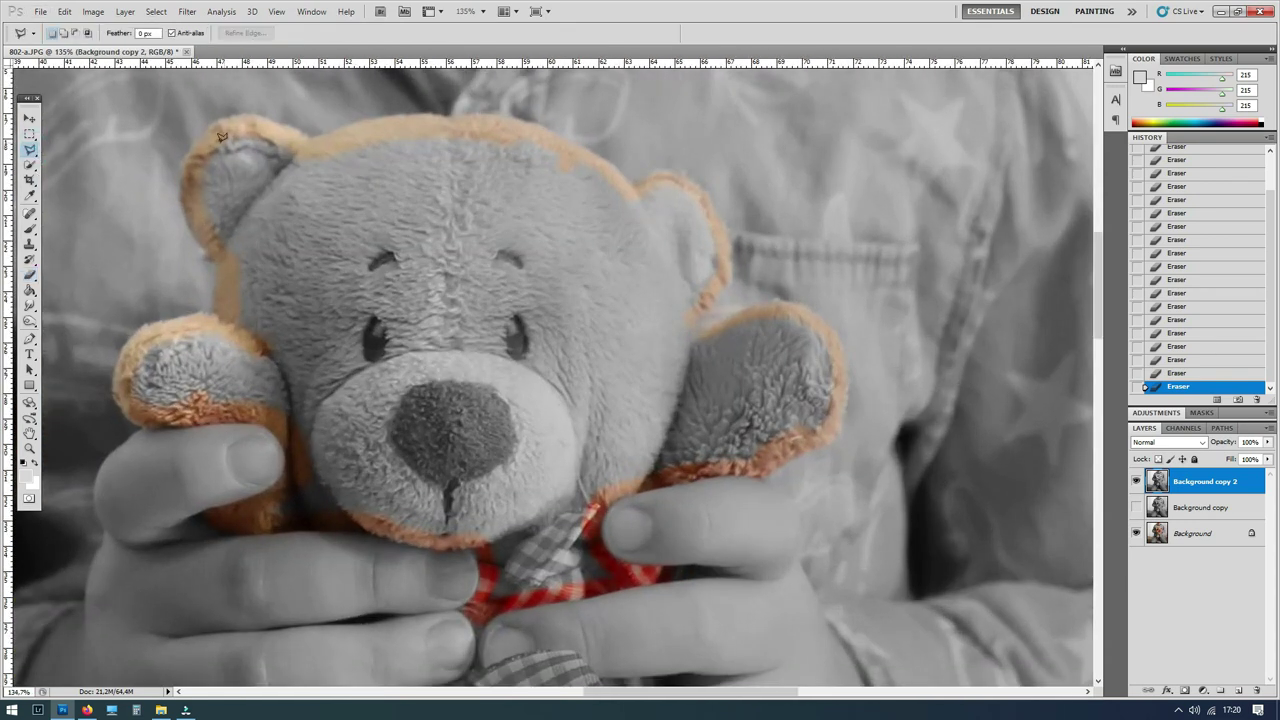
{"action": "left_click_drag", "start_coordinate": [228, 306], "coordinate": [187, 206]}
{"action": "left_click_drag", "start_coordinate": [753, 476], "coordinate": [547, 590]}
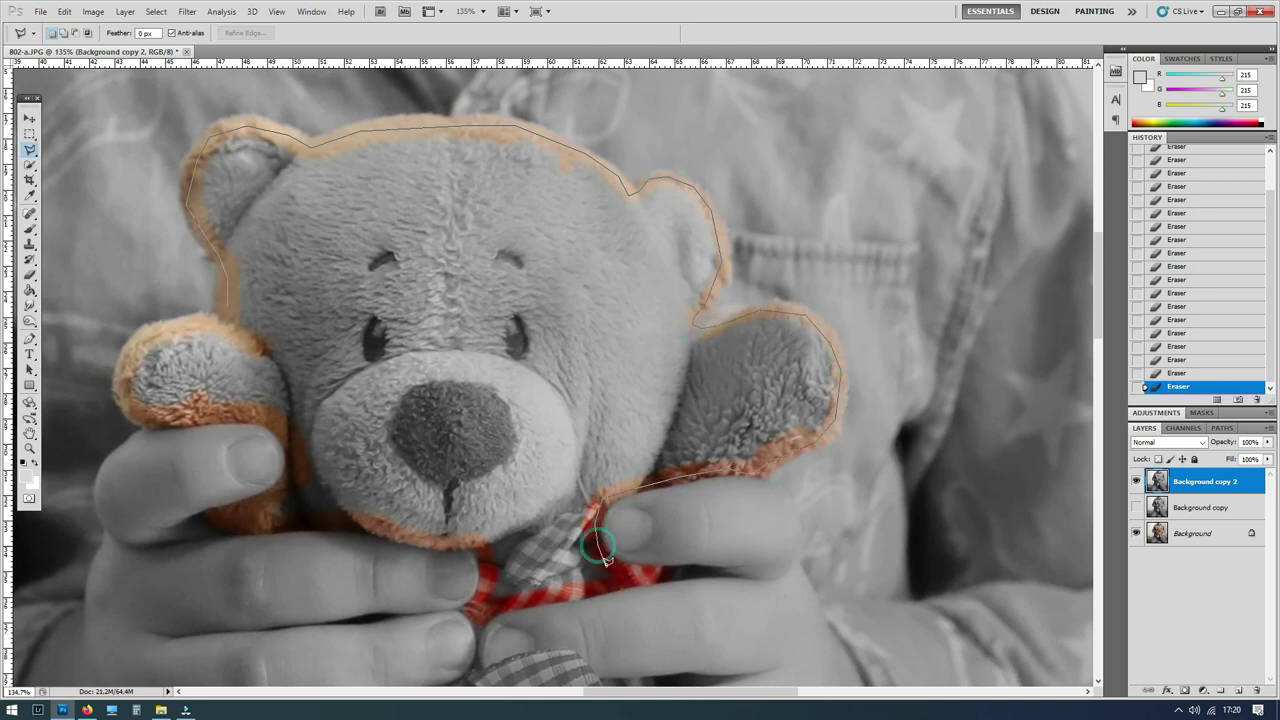
{"action": "left_click_drag", "start_coordinate": [365, 521], "coordinate": [228, 512]}
{"action": "left_click", "coordinate": [181, 410]}
{"action": "scroll", "coordinate": [186, 338], "scroll_direction": "left", "scroll_amount": 2}
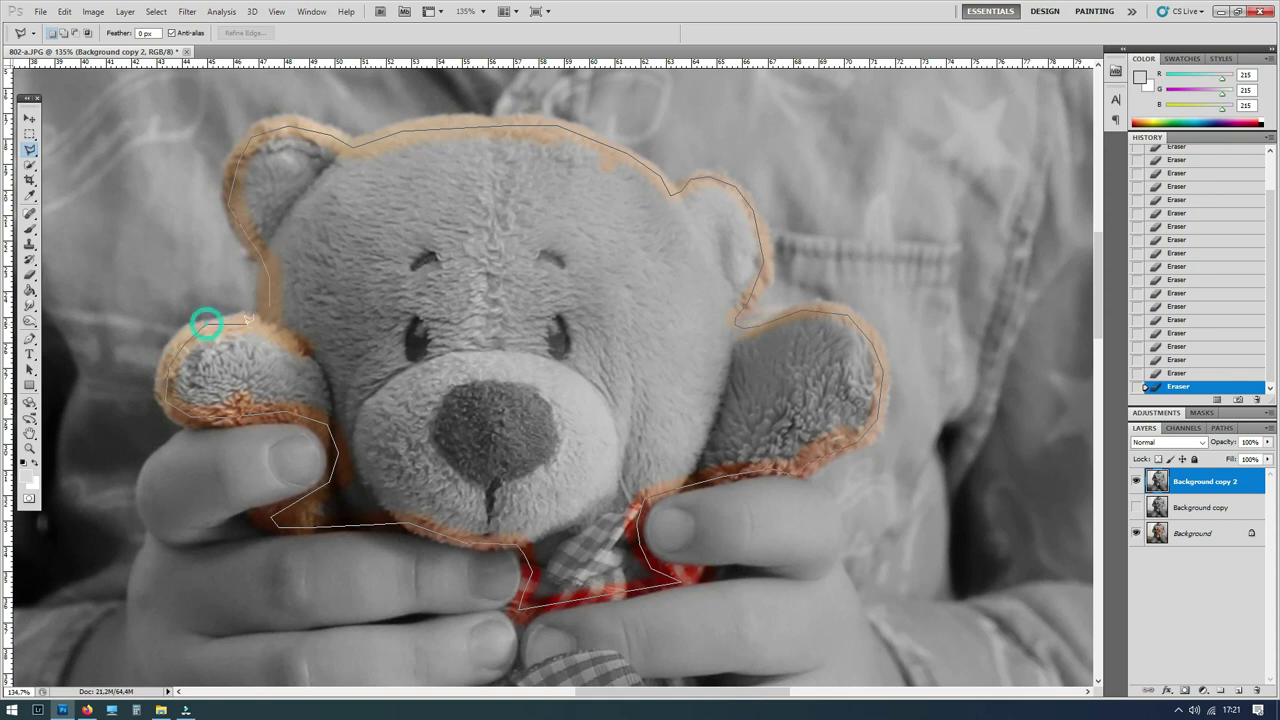
{"action": "left_click", "coordinate": [274, 302]}
{"action": "key", "text": "Delete"}
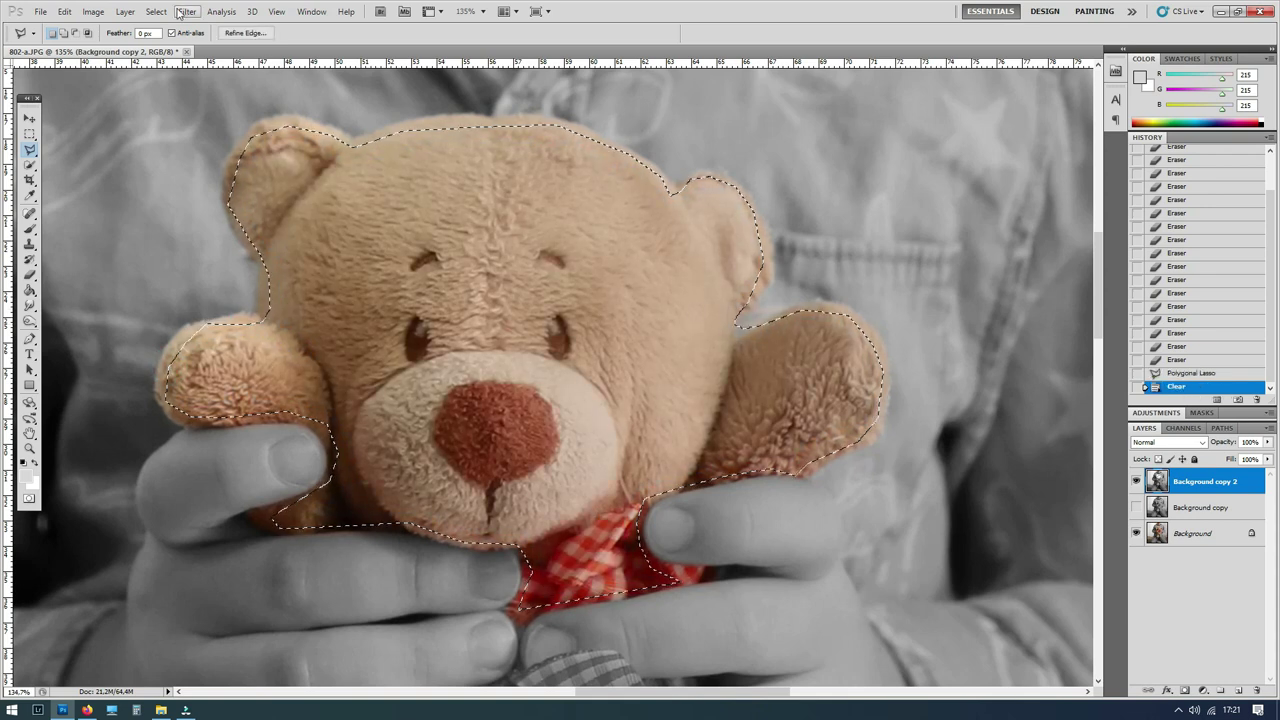
{"action": "key", "text": "ctrl+d"}
Step: Erase grey over the bow between the fingers with a size 14 eraser
{"action": "left_click", "coordinate": [31, 276]}
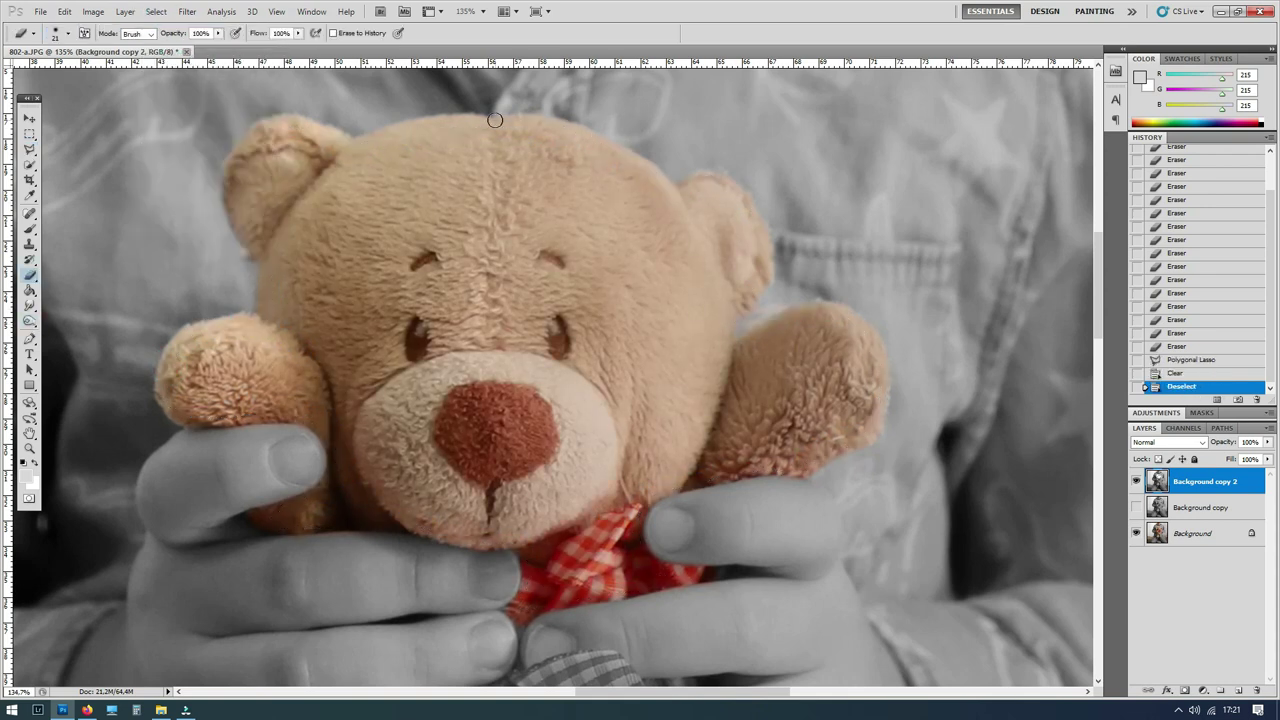
{"action": "scroll", "coordinate": [494, 120], "scroll_direction": "down", "scroll_amount": 5}
{"action": "left_click", "coordinate": [731, 332]}
{"action": "scroll", "coordinate": [730, 330], "scroll_direction": "up", "scroll_amount": 1}
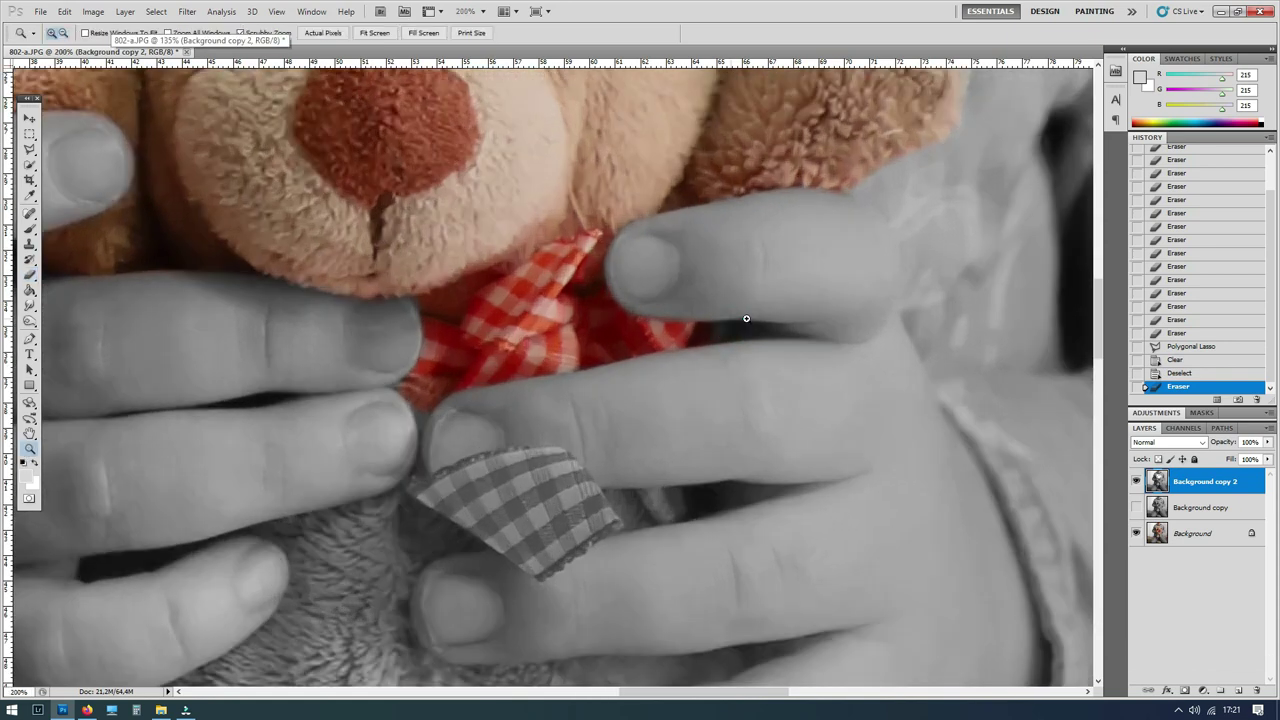
{"action": "scroll", "coordinate": [730, 330], "scroll_direction": "up", "scroll_amount": 1}
{"action": "right_click", "coordinate": [804, 354]}
{"action": "left_click", "coordinate": [735, 335]}
{"action": "left_click", "coordinate": [700, 343]}
{"action": "right_click", "coordinate": [745, 350]}
{"action": "key", "text": "Escape"}
{"action": "left_click", "coordinate": [775, 348]}
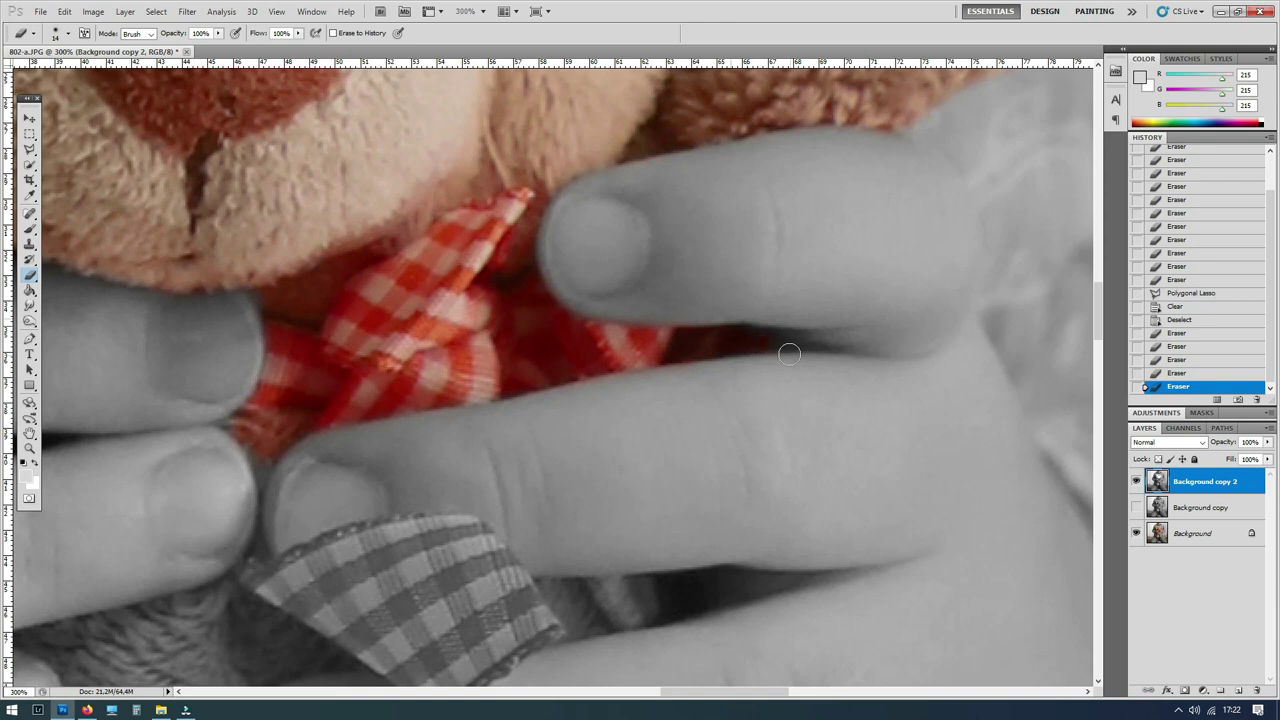
{"action": "left_click", "coordinate": [730, 341]}
{"action": "scroll", "coordinate": [520, 390], "scroll_direction": "down", "scroll_amount": 3}
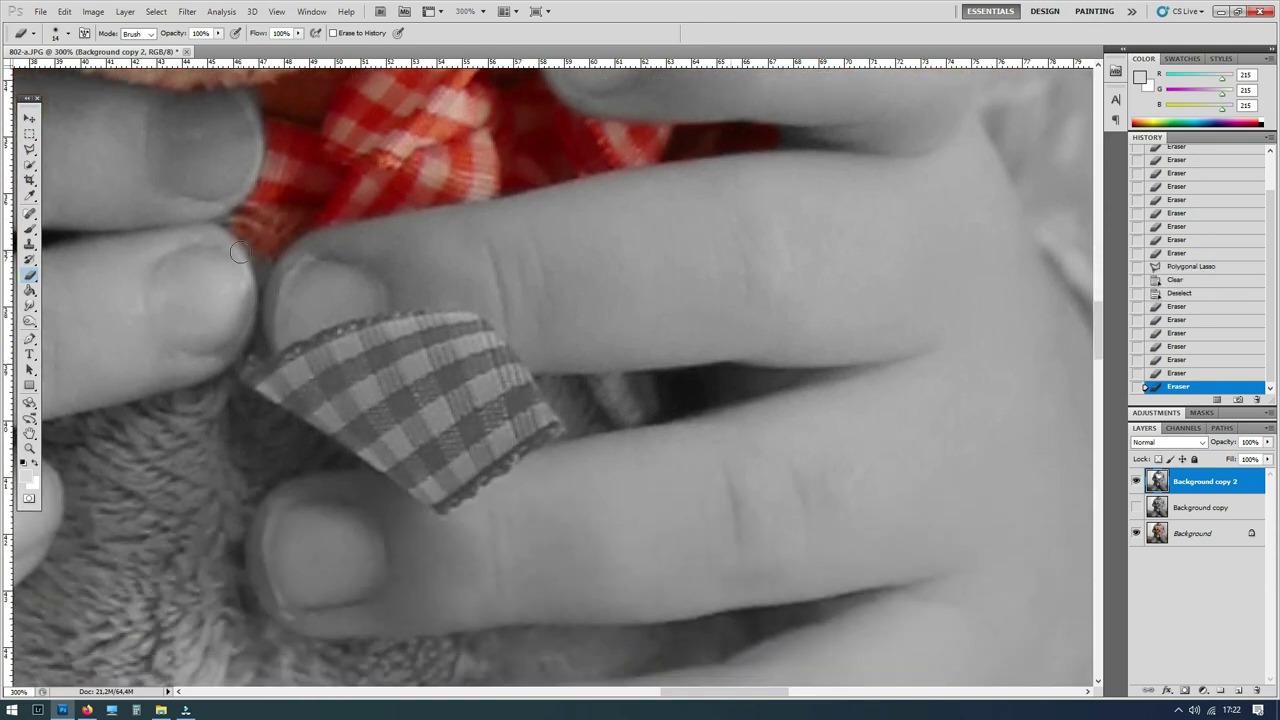
{"action": "scroll", "coordinate": [309, 196], "scroll_direction": "up", "scroll_amount": 1}
Step: Erase more grey to show the red bow along the finger crease
{"action": "right_click", "coordinate": [415, 255]}
{"action": "key", "text": "Escape"}
{"action": "left_click", "coordinate": [266, 286]}
{"action": "left_click", "coordinate": [240, 238]}
{"action": "left_click", "coordinate": [276, 177]}
{"action": "scroll", "coordinate": [550, 400], "scroll_direction": "down", "scroll_amount": 3}
{"action": "scroll", "coordinate": [600, 550], "scroll_direction": "up", "scroll_amount": 2}
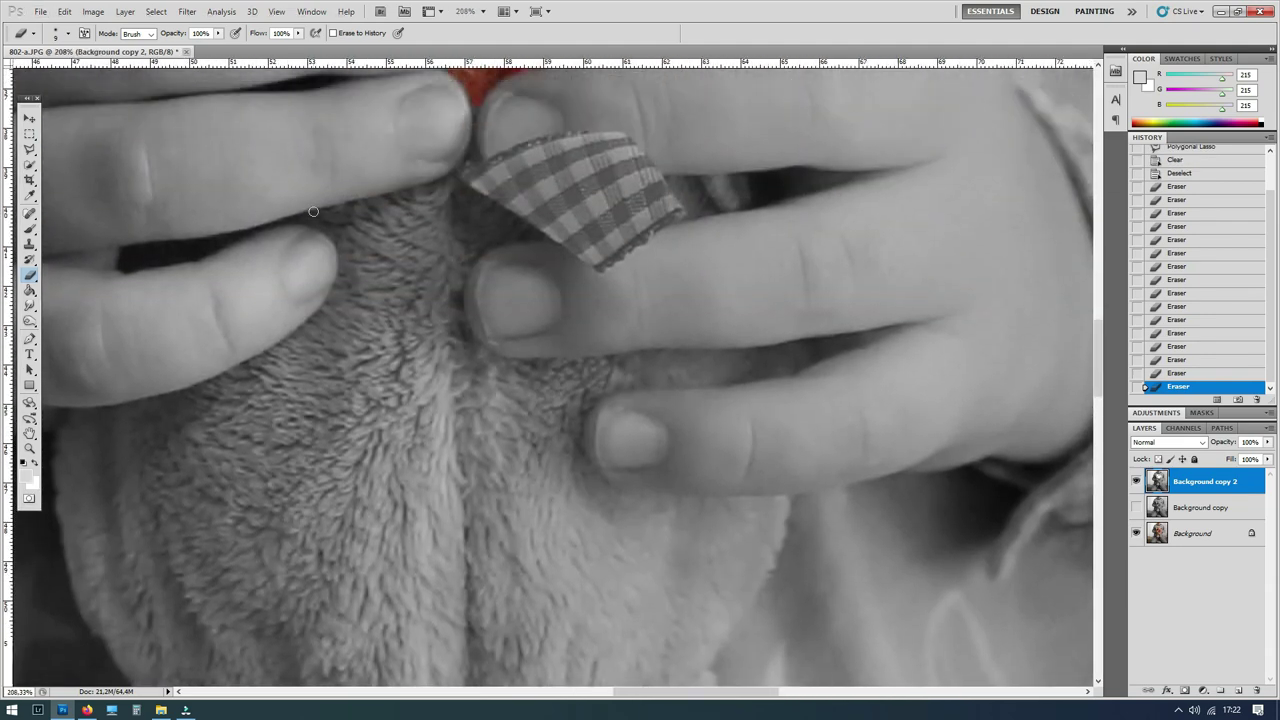
{"action": "scroll", "coordinate": [630, 650], "scroll_direction": "down", "scroll_amount": 1}
{"action": "scroll", "coordinate": [641, 693], "scroll_direction": "up", "scroll_amount": 3}
{"action": "left_click_drag", "start_coordinate": [306, 280], "coordinate": [343, 288]}
{"action": "scroll", "coordinate": [343, 288], "scroll_direction": "down", "scroll_amount": 2}
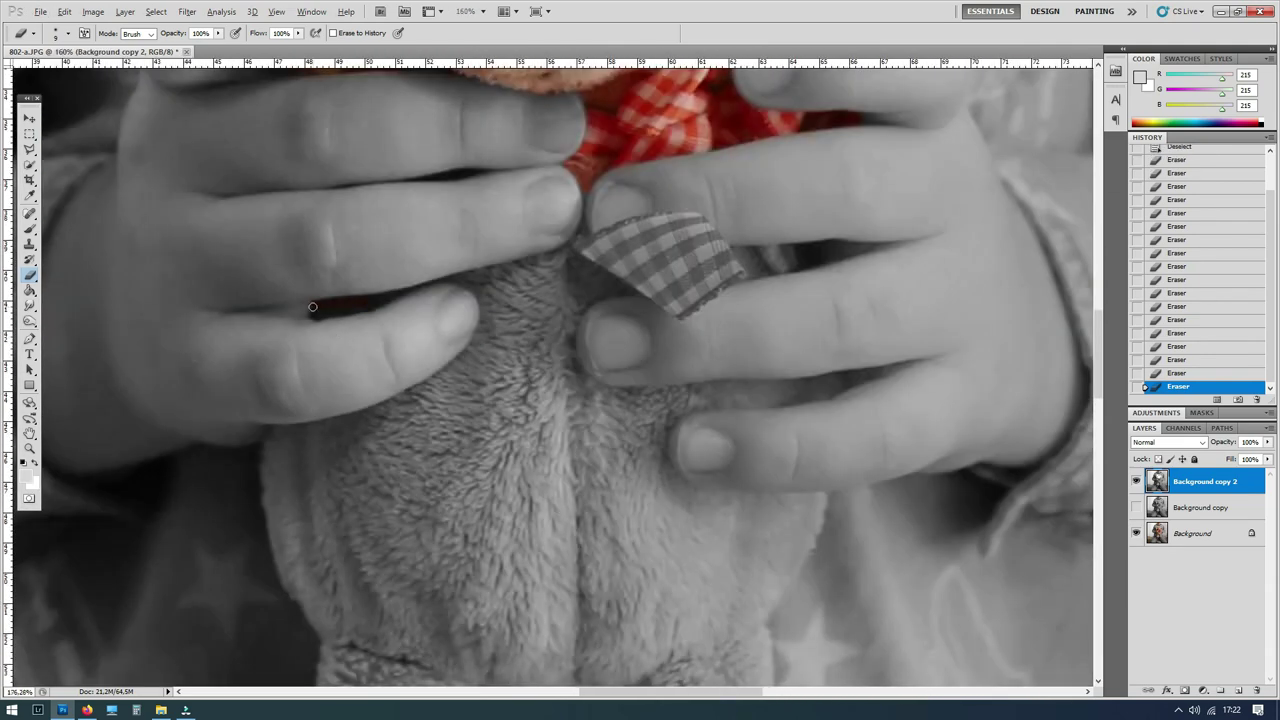
{"action": "scroll", "coordinate": [427, 325], "scroll_direction": "up", "scroll_amount": 2}
Step: Clear the grey layer from the gap under the finger with a Polygonal Lasso selection, then deselect
{"action": "right_click", "coordinate": [452, 296]}
{"action": "left_click", "coordinate": [29, 148]}
{"action": "left_click", "coordinate": [510, 270]}
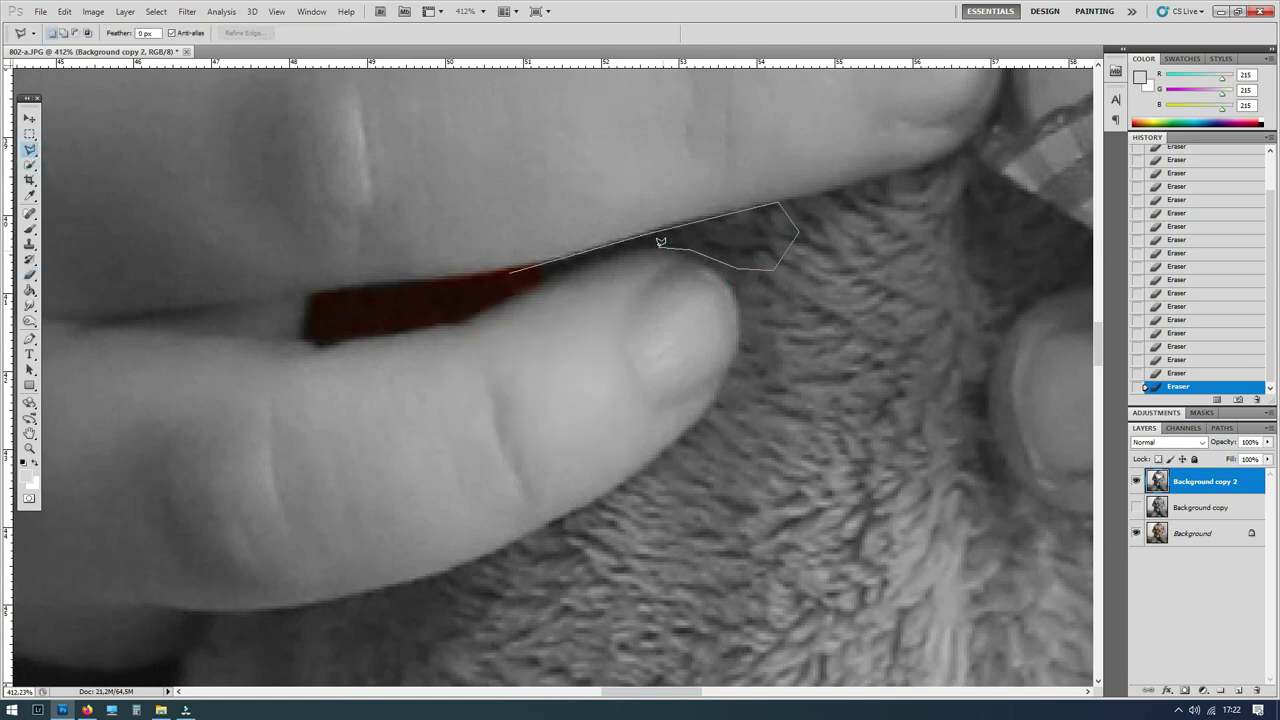
{"action": "left_click", "coordinate": [538, 273]}
{"action": "key", "text": "Delete"}
{"action": "left_click", "coordinate": [156, 11]}
{"action": "left_click", "coordinate": [175, 48]}
Step: Erase with a 12 px Eraser along the checked ribbon's top edge to reveal red
{"action": "left_click", "coordinate": [29, 275]}
{"action": "right_click", "coordinate": [816, 272]}
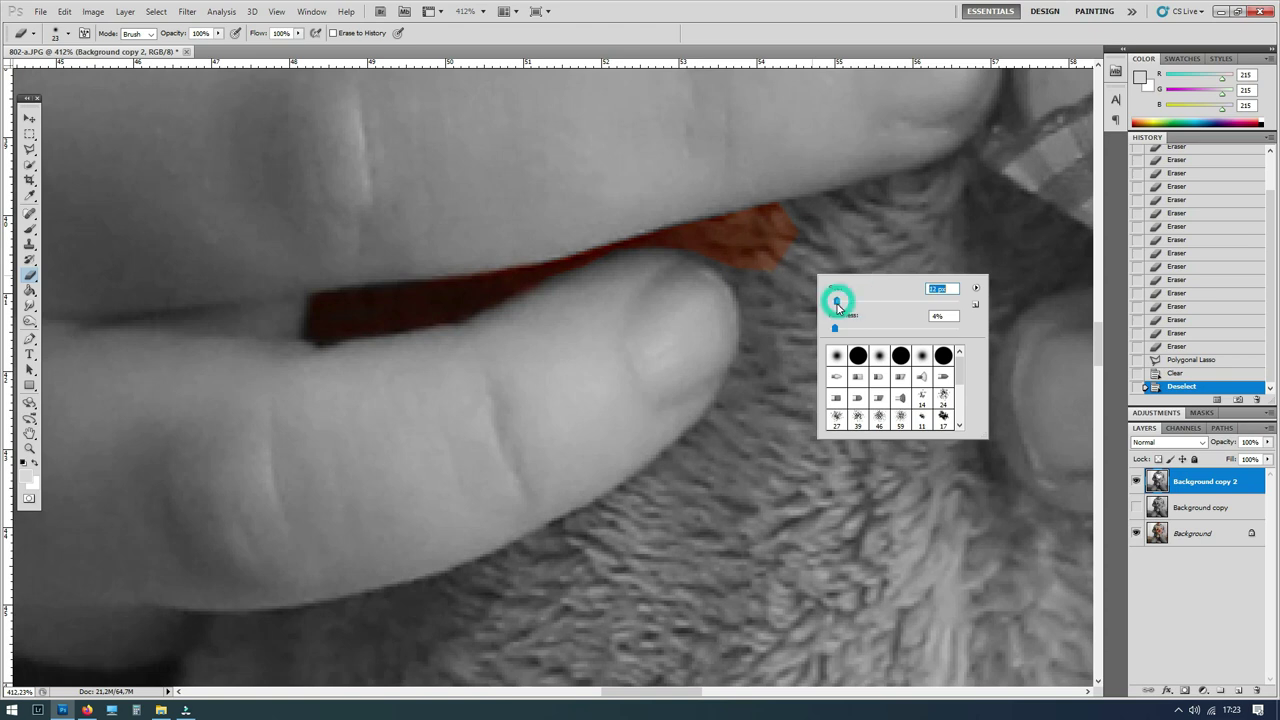
{"action": "left_click", "coordinate": [917, 184]}
{"action": "left_click_drag", "start_coordinate": [917, 184], "coordinate": [466, 134]}
{"action": "left_click", "coordinate": [440, 300]}
{"action": "left_click_drag", "start_coordinate": [449, 289], "coordinate": [500, 330]}
{"action": "left_click", "coordinate": [700, 232], "text": "shift"}
{"action": "left_click", "coordinate": [509, 286], "text": "shift"}
Step: Reveal red down the ribbon's right, lower-right and lower-left edges
{"action": "left_click", "coordinate": [470, 310], "text": "shift"}
{"action": "left_click", "coordinate": [790, 245]}
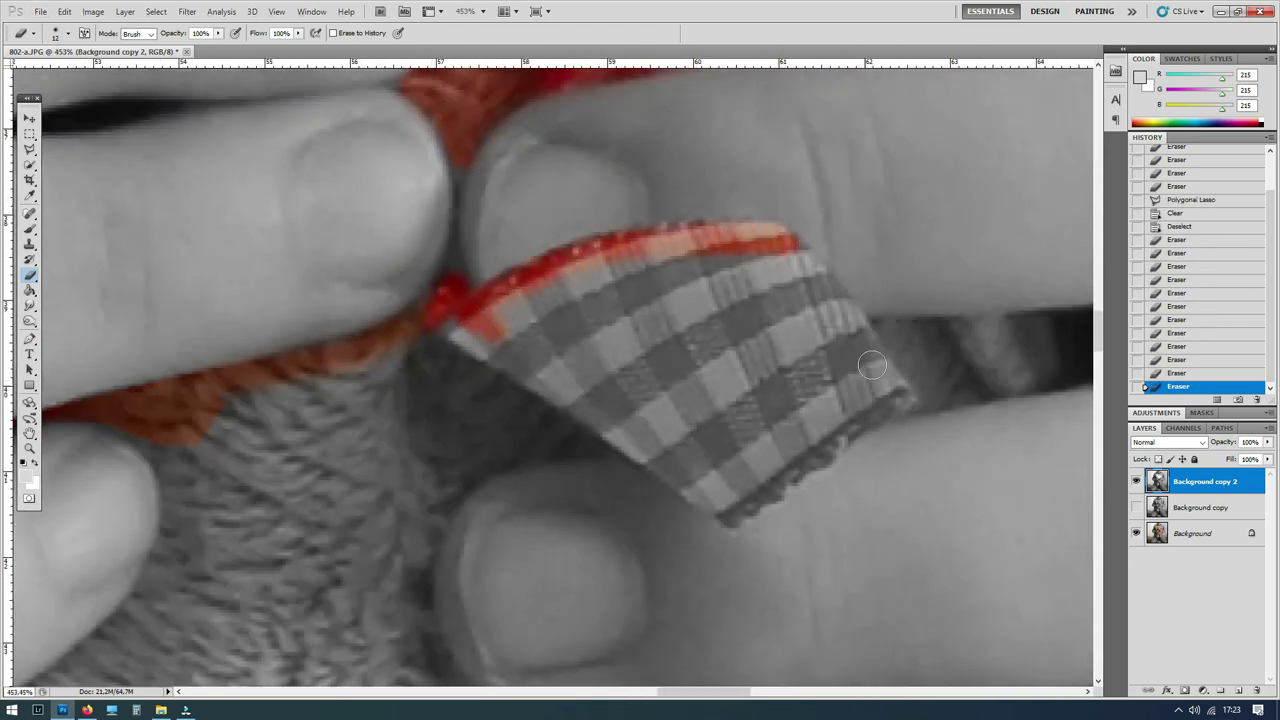
{"action": "left_click", "coordinate": [908, 395], "text": "shift"}
{"action": "left_click", "coordinate": [734, 515], "text": "shift"}
{"action": "left_click", "coordinate": [600, 412], "text": "shift"}
{"action": "left_click", "coordinate": [482, 340], "text": "shift"}
Step: Reveal red cloth between the fingers and along the bottom of the finger
{"action": "scroll", "coordinate": [482, 340], "scroll_direction": "down", "scroll_amount": 3}
{"action": "scroll", "coordinate": [869, 320], "scroll_direction": "up", "scroll_amount": 3}
{"action": "left_click", "coordinate": [855, 318]}
{"action": "mouse_move", "coordinate": [881, 310]}
{"action": "left_mouse_down"}
{"action": "mouse_move", "coordinate": [766, 366]}
{"action": "mouse_move", "coordinate": [759, 343]}
{"action": "left_mouse_up"}
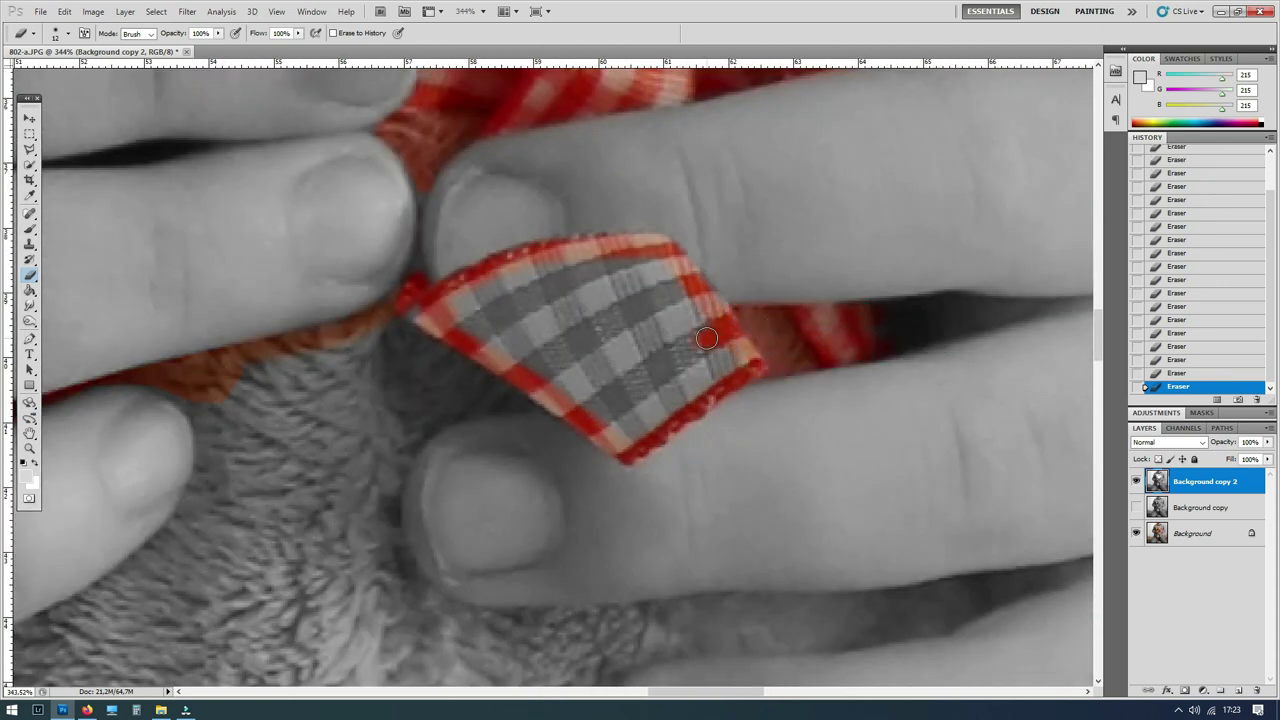
{"action": "scroll", "coordinate": [533, 412], "scroll_direction": "down", "scroll_amount": 1}
{"action": "left_click_drag", "start_coordinate": [405, 450], "coordinate": [391, 522]}
{"action": "mouse_move", "coordinate": [504, 604]}
{"action": "left_mouse_down"}
{"action": "mouse_move", "coordinate": [917, 576]}
{"action": "mouse_move", "coordinate": [595, 645]}
{"action": "left_mouse_up"}
Step: Scroll down to the teddy's legs and erase to reveal orange in its lower fur
{"action": "scroll", "coordinate": [491, 557], "scroll_direction": "down", "scroll_amount": 5}
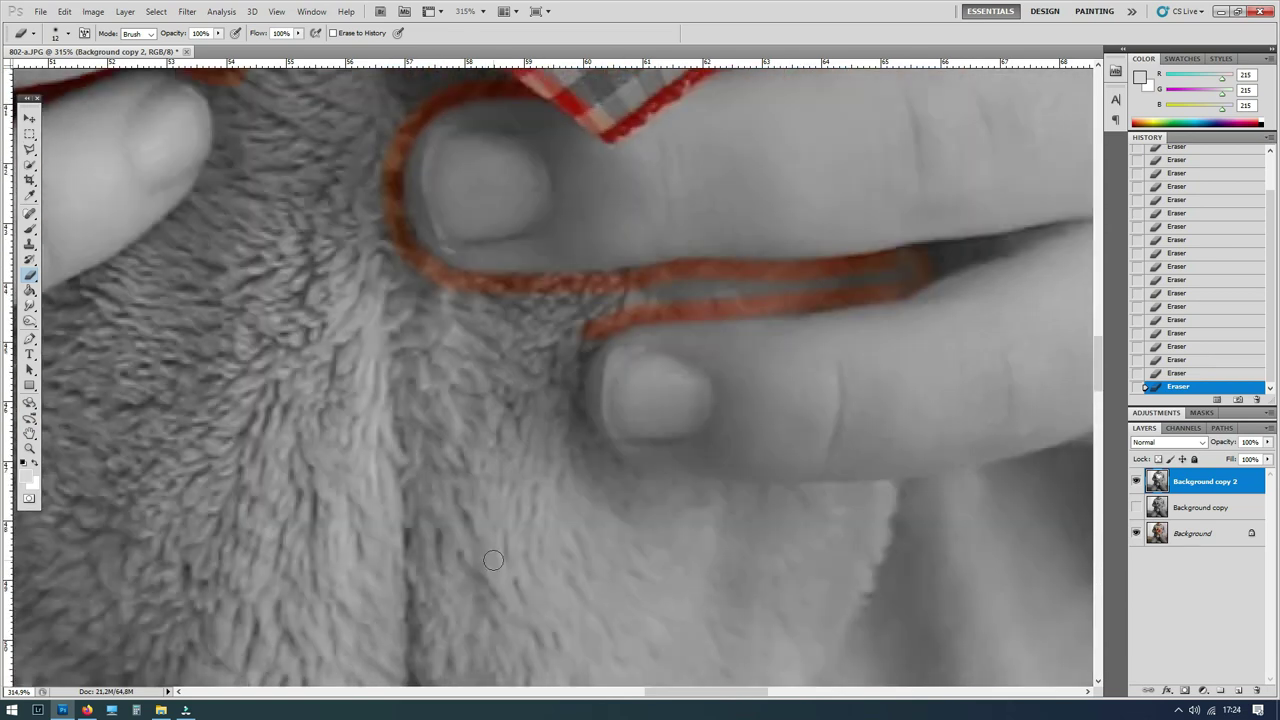
{"action": "scroll", "coordinate": [805, 492], "scroll_direction": "down", "scroll_amount": 1}
{"action": "scroll", "coordinate": [805, 492], "scroll_direction": "up", "scroll_amount": 2}
{"action": "scroll", "coordinate": [730, 418], "scroll_direction": "down", "scroll_amount": 1}
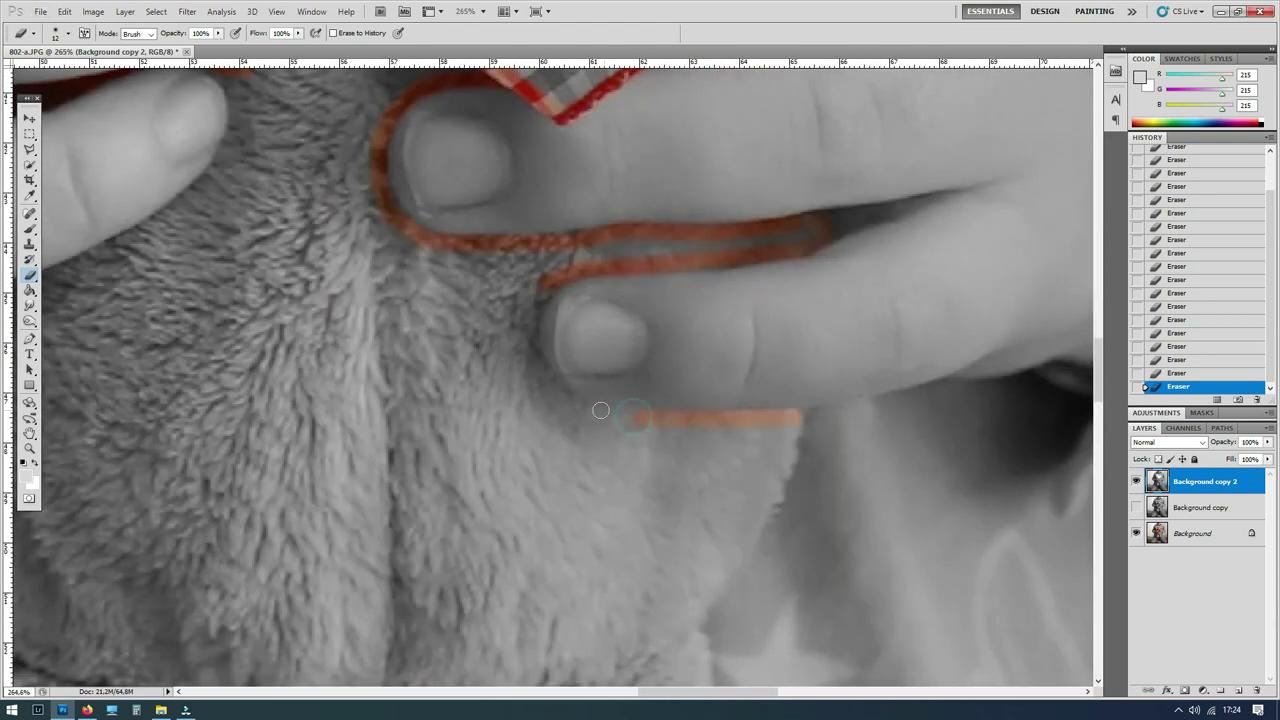
{"action": "scroll", "coordinate": [791, 322], "scroll_direction": "down", "scroll_amount": 2}
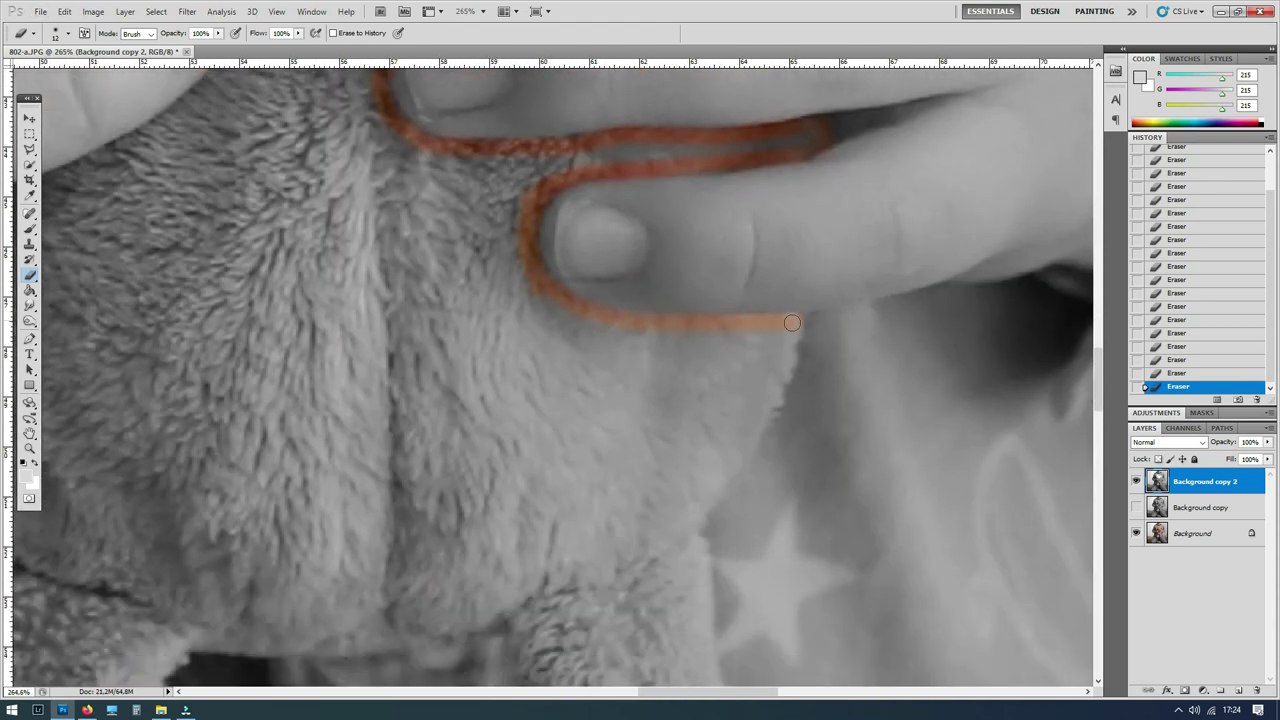
{"action": "scroll", "coordinate": [698, 584], "scroll_direction": "down", "scroll_amount": 4}
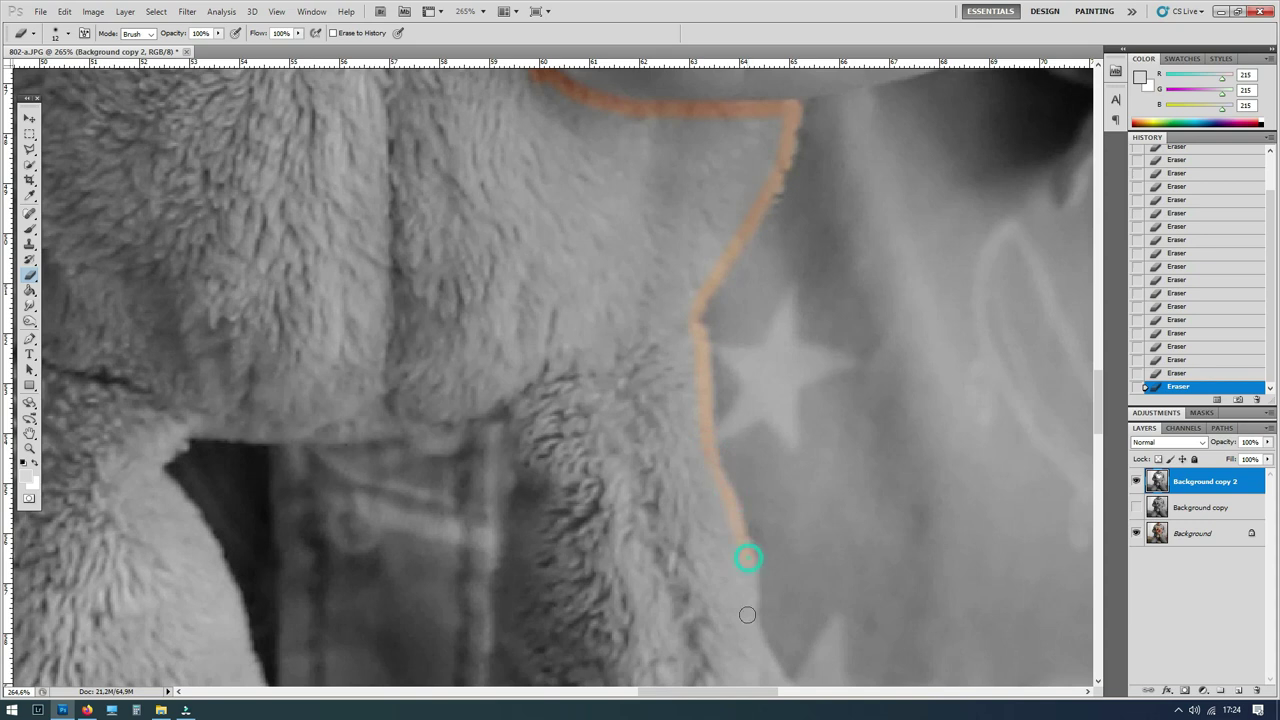
{"action": "scroll", "coordinate": [747, 614], "scroll_direction": "down", "scroll_amount": 5}
{"action": "scroll", "coordinate": [779, 184], "scroll_direction": "down", "scroll_amount": 2}
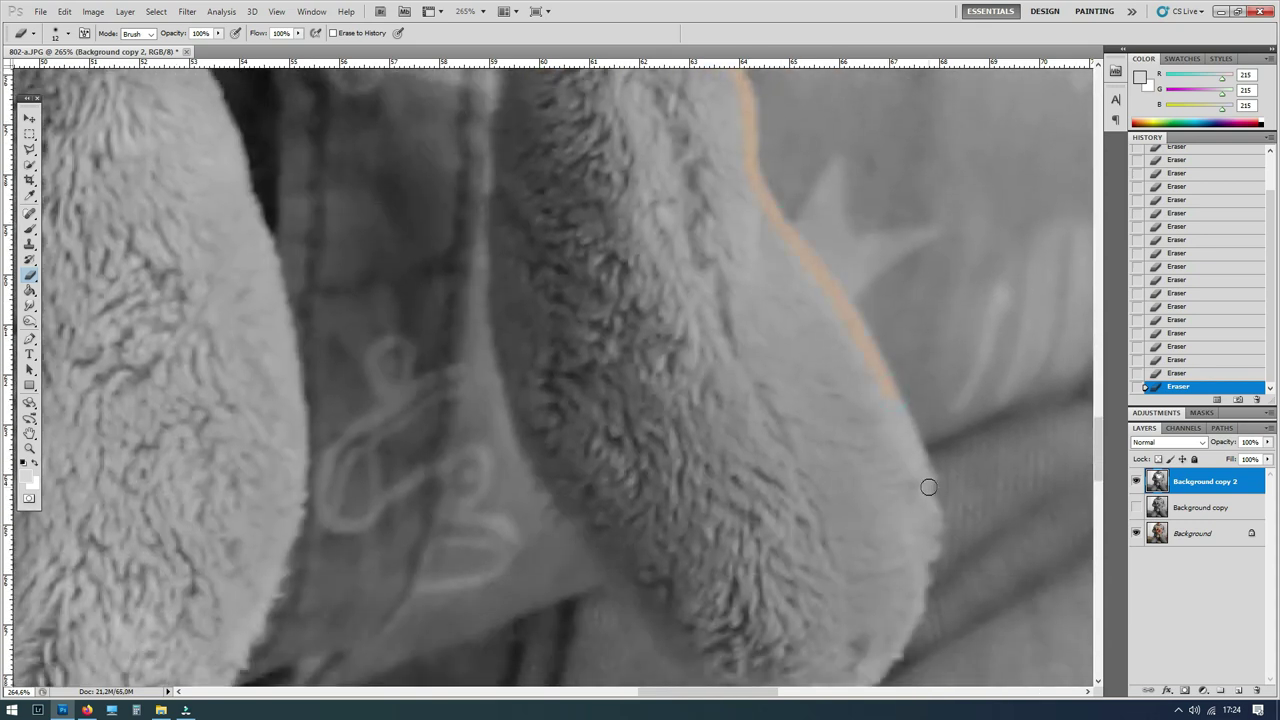
{"action": "scroll", "coordinate": [915, 616], "scroll_direction": "down", "scroll_amount": 2}
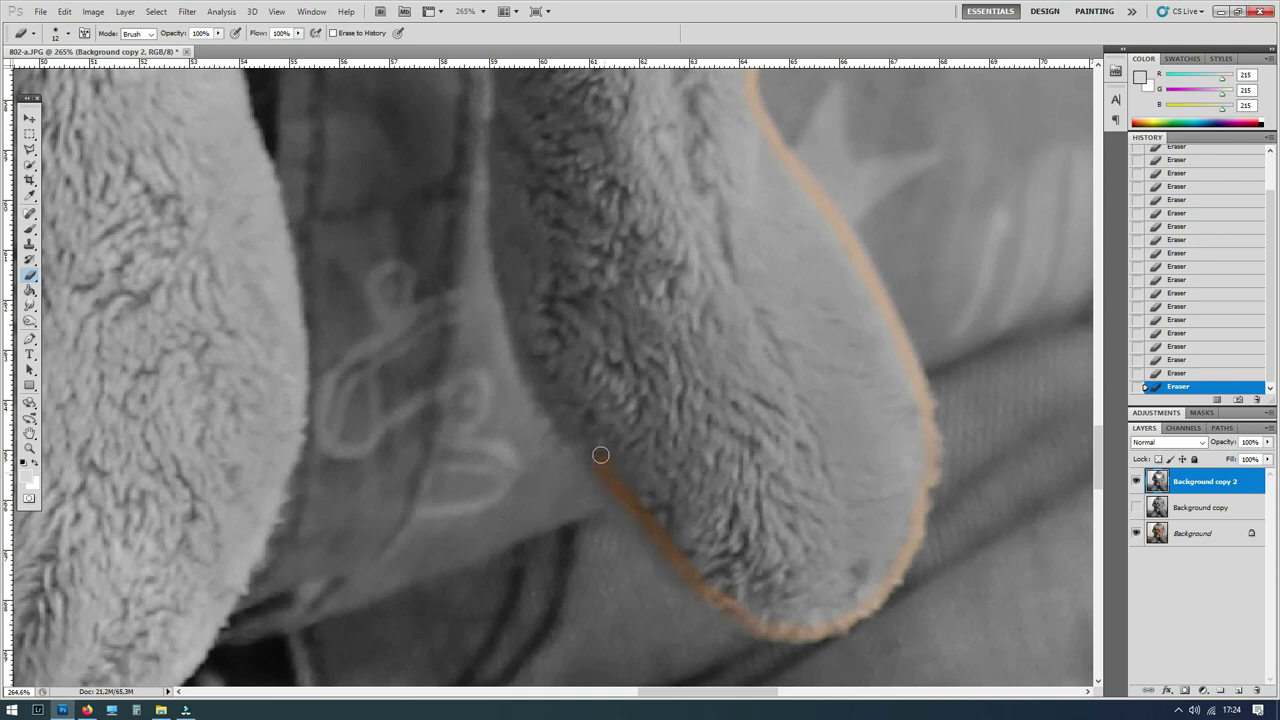
{"action": "left_click_drag", "start_coordinate": [613, 463], "coordinate": [690, 410]}
Step: Enlarge the eraser brush, then shrink it again for finer edge work
{"action": "right_click", "coordinate": [700, 480]}
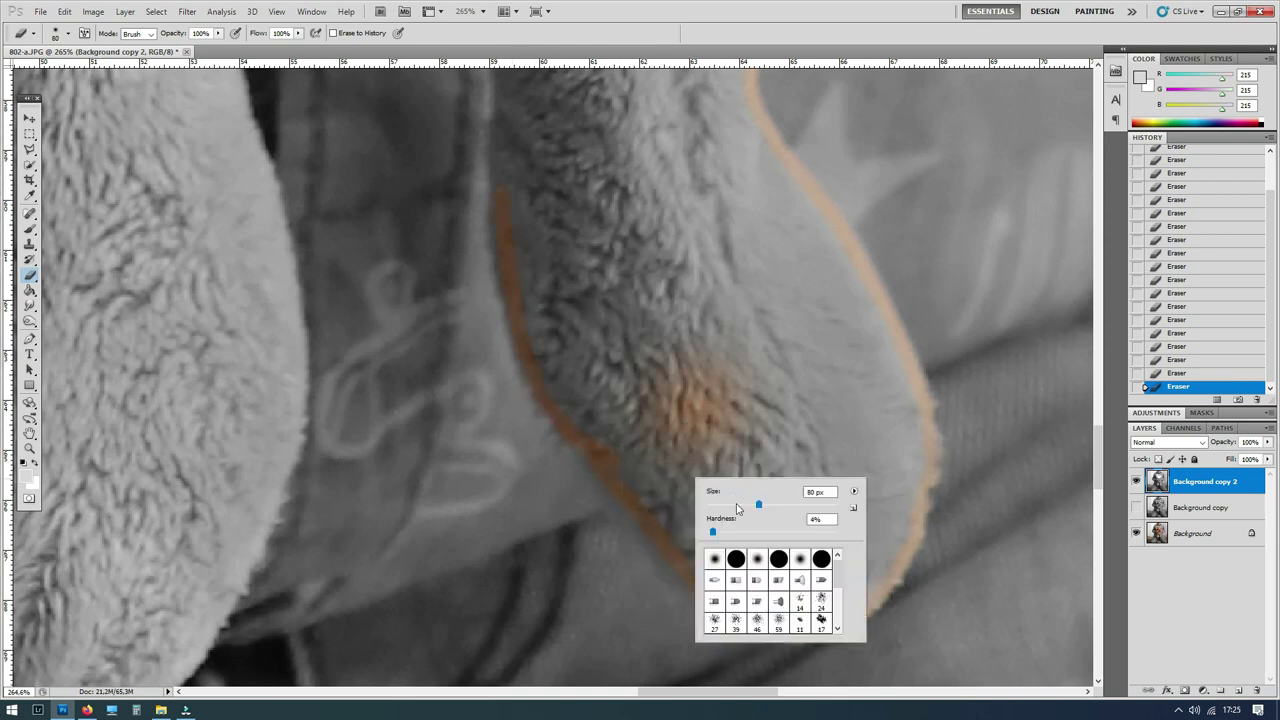
{"action": "left_click_drag", "start_coordinate": [686, 514], "coordinate": [840, 612]}
{"action": "scroll", "coordinate": [841, 614], "scroll_direction": "down", "scroll_amount": 3}
{"action": "scroll", "coordinate": [720, 380], "scroll_direction": "up", "scroll_amount": 2}
{"action": "right_click", "coordinate": [712, 368]}
{"action": "key", "text": "Return"}
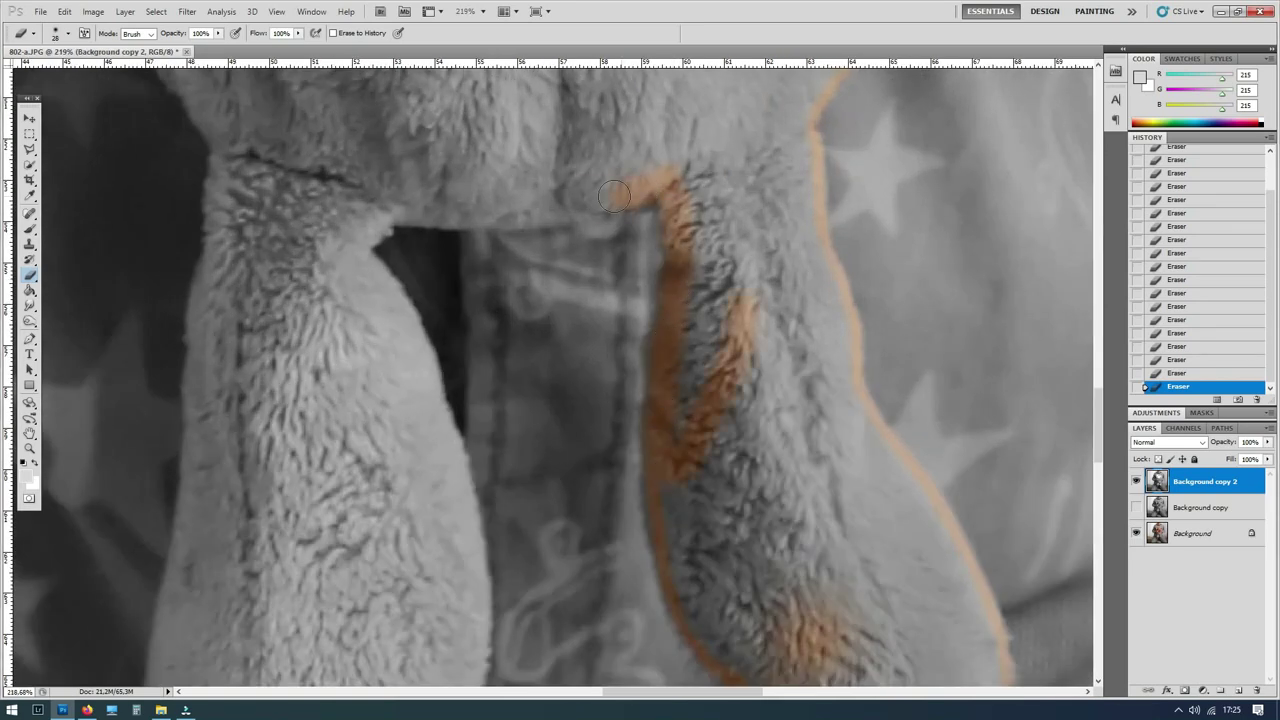
{"action": "scroll", "coordinate": [440, 206], "scroll_direction": "up", "scroll_amount": 2}
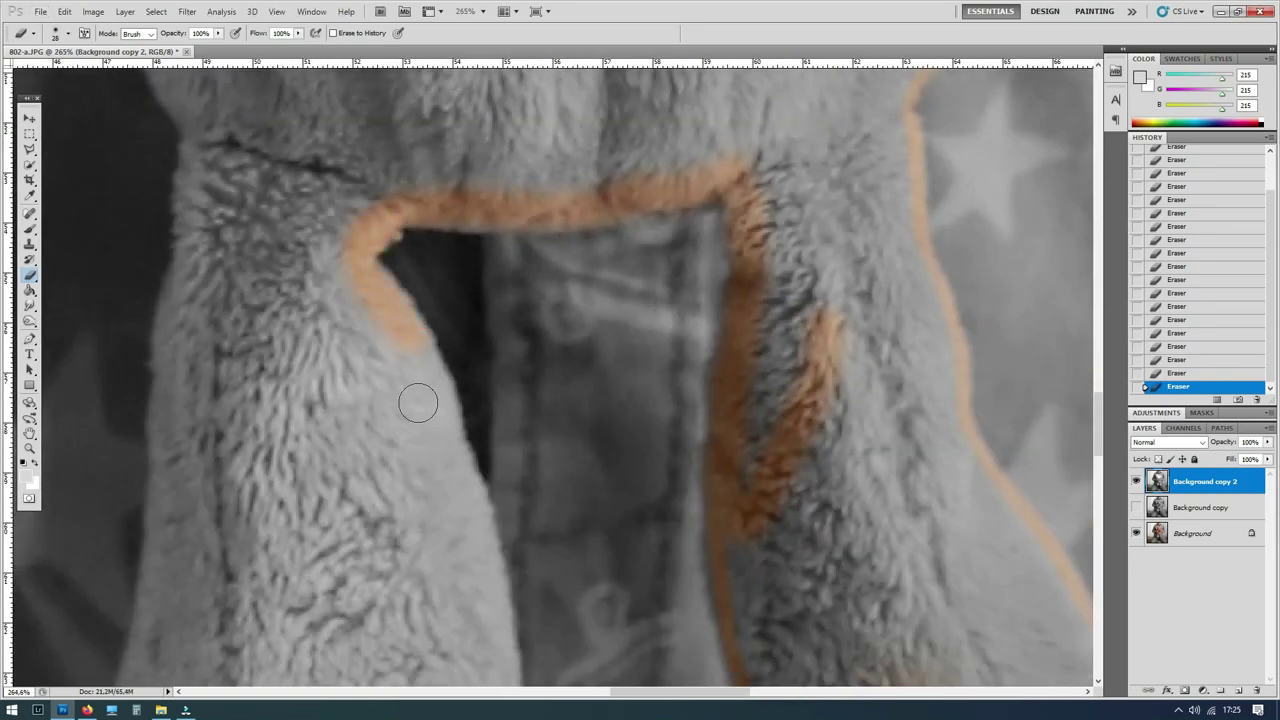
{"action": "scroll", "coordinate": [399, 316], "scroll_direction": "down", "scroll_amount": 2}
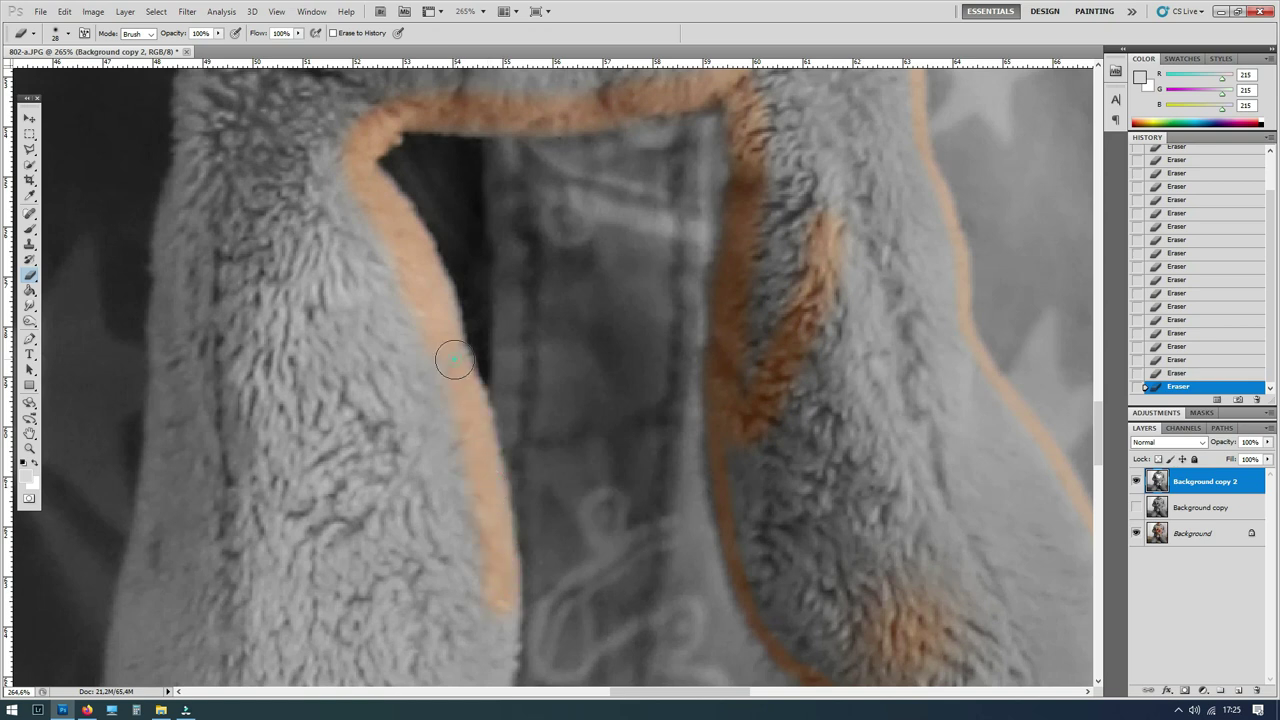
{"action": "scroll", "coordinate": [453, 360], "scroll_direction": "down", "scroll_amount": 5}
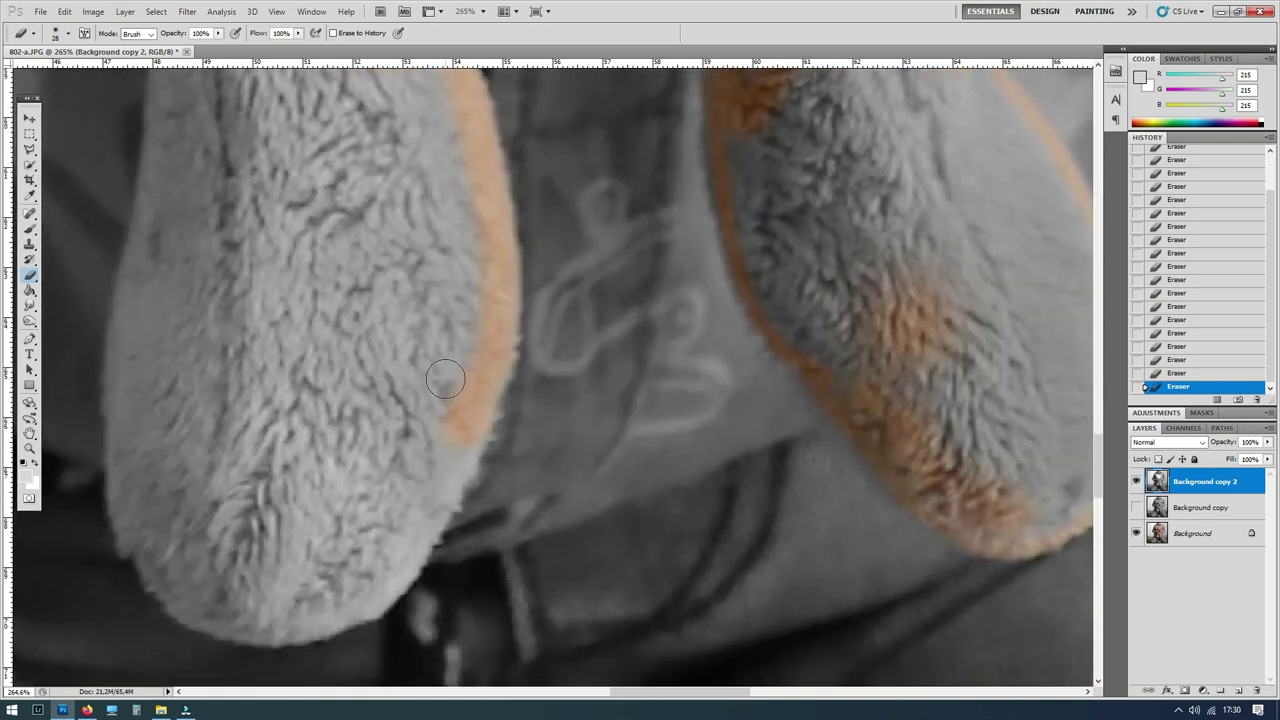
Step: Reveal colour along the left edge of the teddy's ear
{"action": "left_click_drag", "start_coordinate": [145, 544], "coordinate": [125, 405]}
{"action": "scroll", "coordinate": [177, 294], "scroll_direction": "up", "scroll_amount": 2}
{"action": "scroll", "coordinate": [171, 209], "scroll_direction": "up", "scroll_amount": 3}
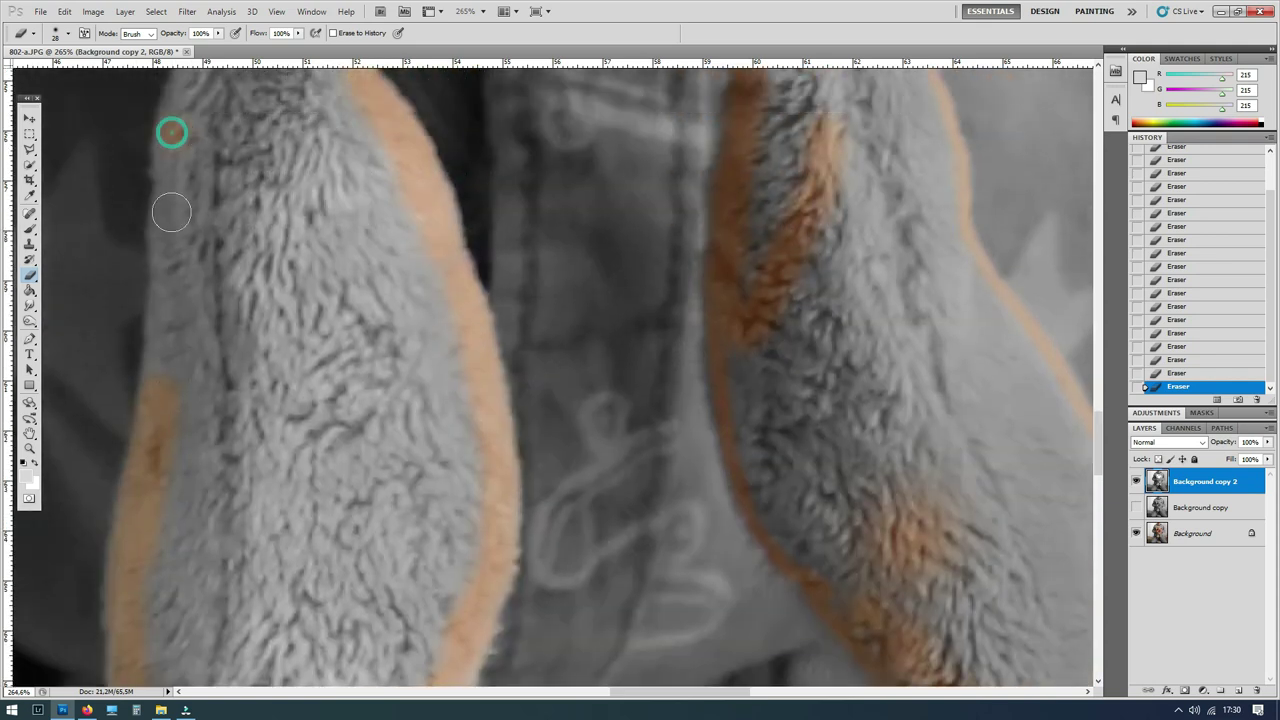
{"action": "scroll", "coordinate": [171, 209], "scroll_direction": "up", "scroll_amount": 1}
{"action": "scroll", "coordinate": [187, 300], "scroll_direction": "up", "scroll_amount": 2}
{"action": "scroll", "coordinate": [187, 300], "scroll_direction": "up", "scroll_amount": 1}
{"action": "scroll", "coordinate": [170, 355], "scroll_direction": "up", "scroll_amount": 2}
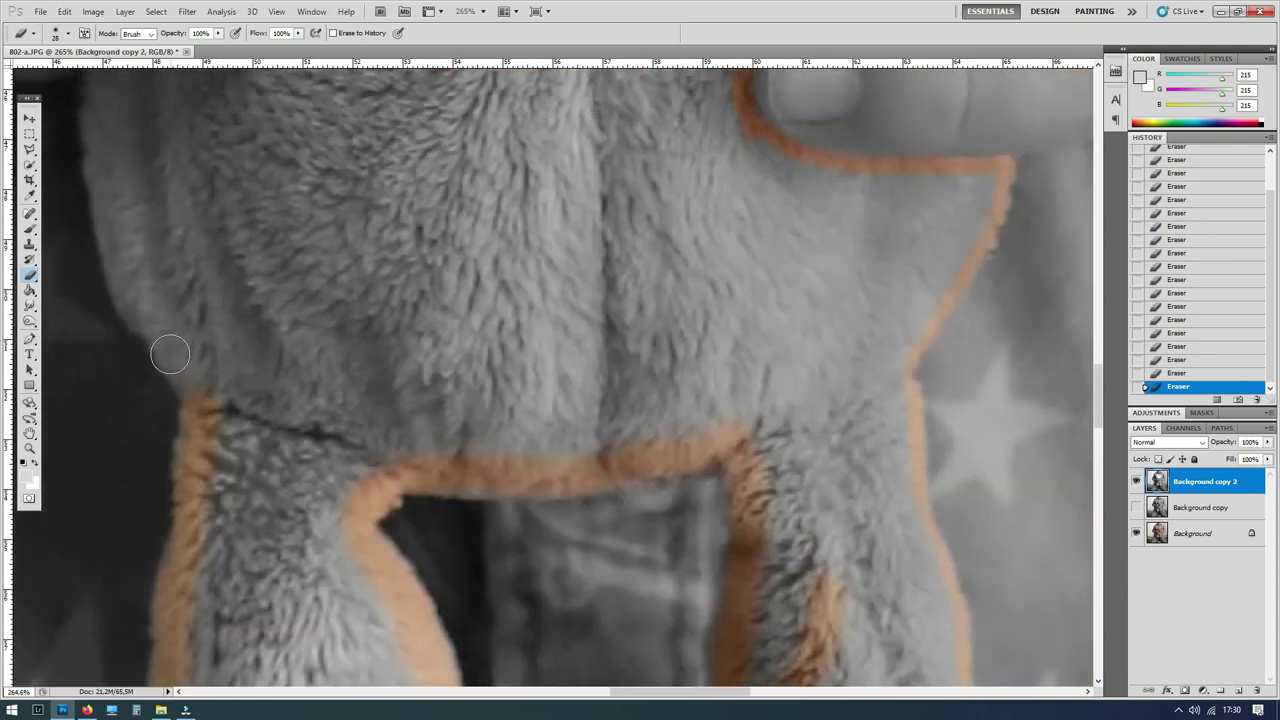
{"action": "scroll", "coordinate": [116, 288], "scroll_direction": "up", "scroll_amount": 2}
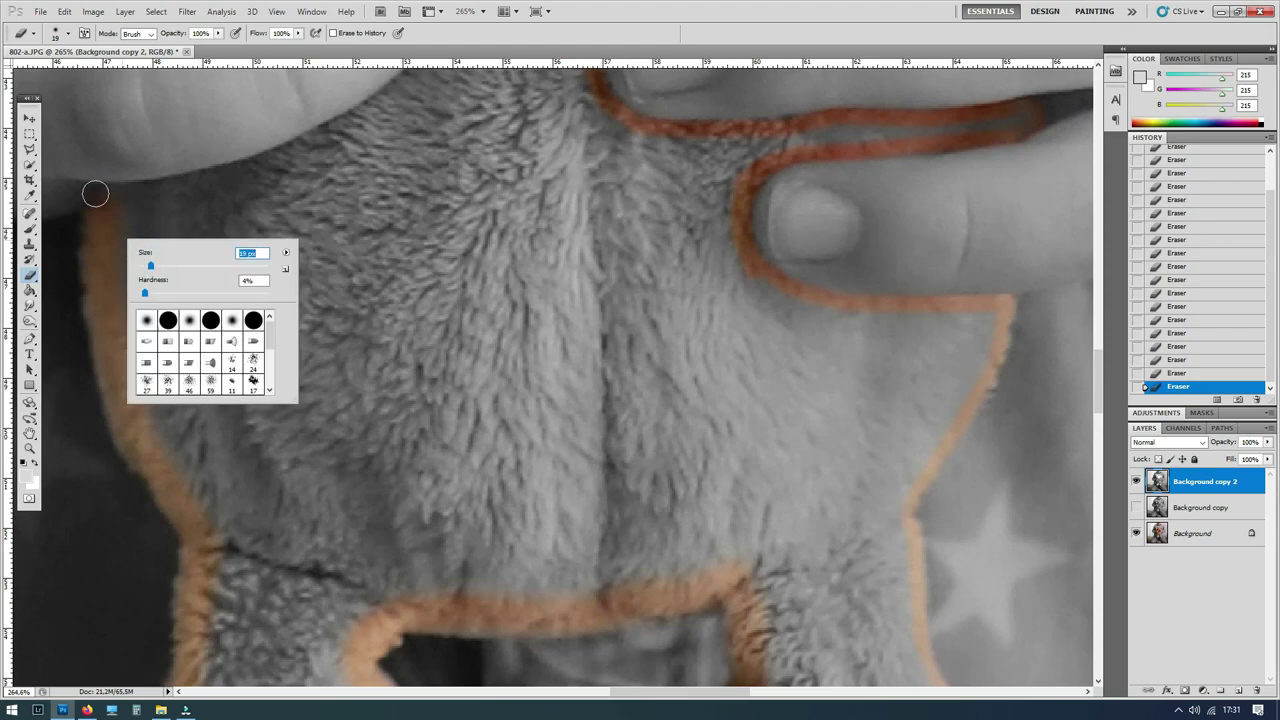
Step: Check the eraser brush size and hardness settings without changing them
{"action": "key", "text": "Return"}
{"action": "scroll", "coordinate": [443, 157], "scroll_direction": "up", "scroll_amount": 3}
{"action": "scroll", "coordinate": [458, 160], "scroll_direction": "up", "scroll_amount": 1}
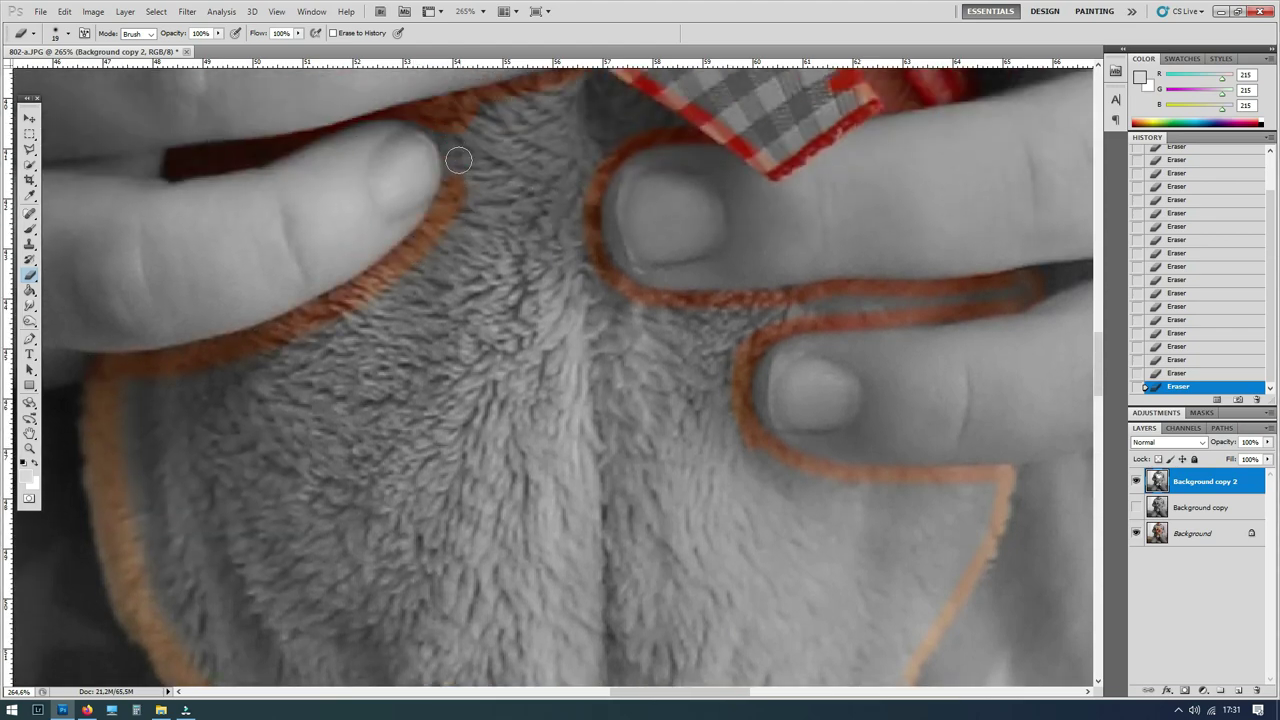
{"action": "scroll", "coordinate": [432, 121], "scroll_direction": "up", "scroll_amount": 3}
{"action": "right_click", "coordinate": [505, 225]}
{"action": "key", "text": "Escape"}
{"action": "right_click", "coordinate": [437, 190]}
{"action": "key", "text": "Return"}
{"action": "scroll", "coordinate": [510, 250], "scroll_direction": "down", "scroll_amount": 5}
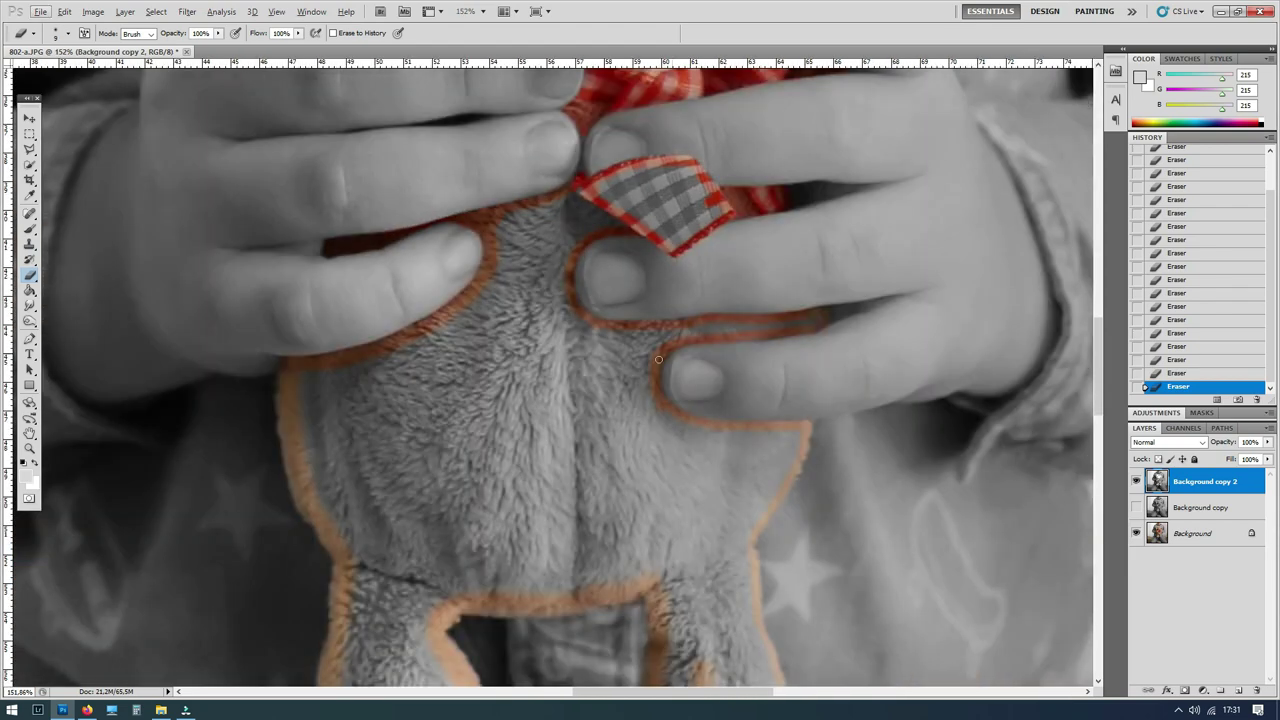
Step: Start a Polygonal Lasso outline of the teddy along the finger, left leg, foot and gap between legs
{"action": "key", "text": "l"}
{"action": "scroll", "coordinate": [390, 430], "scroll_direction": "up", "scroll_amount": 2}
{"action": "left_click", "coordinate": [550, 103]}
{"action": "left_click", "coordinate": [557, 202]}
{"action": "left_click", "coordinate": [486, 259]}
{"action": "left_click", "coordinate": [405, 300]}
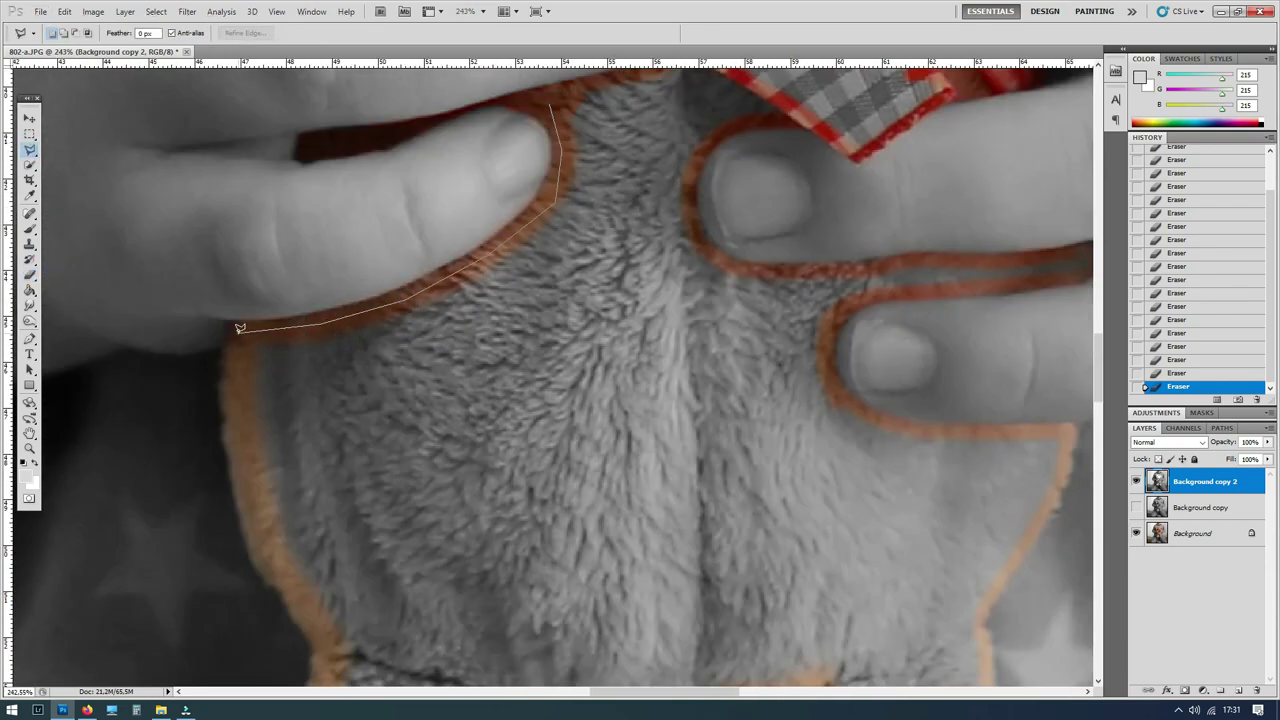
{"action": "scroll", "coordinate": [250, 540], "scroll_direction": "down", "scroll_amount": 2}
{"action": "scroll", "coordinate": [300, 580], "scroll_direction": "down", "scroll_amount": 2}
{"action": "scroll", "coordinate": [300, 575], "scroll_direction": "down", "scroll_amount": 2}
{"action": "left_click", "coordinate": [294, 551]}
{"action": "scroll", "coordinate": [294, 551], "scroll_direction": "down", "scroll_amount": 2}
{"action": "left_click", "coordinate": [256, 392]}
{"action": "left_click", "coordinate": [371, 606]}
{"action": "left_click", "coordinate": [575, 440]}
{"action": "scroll", "coordinate": [560, 330], "scroll_direction": "up", "scroll_amount": 3}
{"action": "left_click", "coordinate": [537, 350]}
{"action": "left_click", "coordinate": [490, 232]}
{"action": "left_click", "coordinate": [812, 198]}
{"action": "left_click", "coordinate": [823, 286]}
Step: Continue the outline around the right leg, the body's right edge and the thumb
{"action": "scroll", "coordinate": [823, 286], "scroll_direction": "down", "scroll_amount": 2}
{"action": "left_click", "coordinate": [820, 420]}
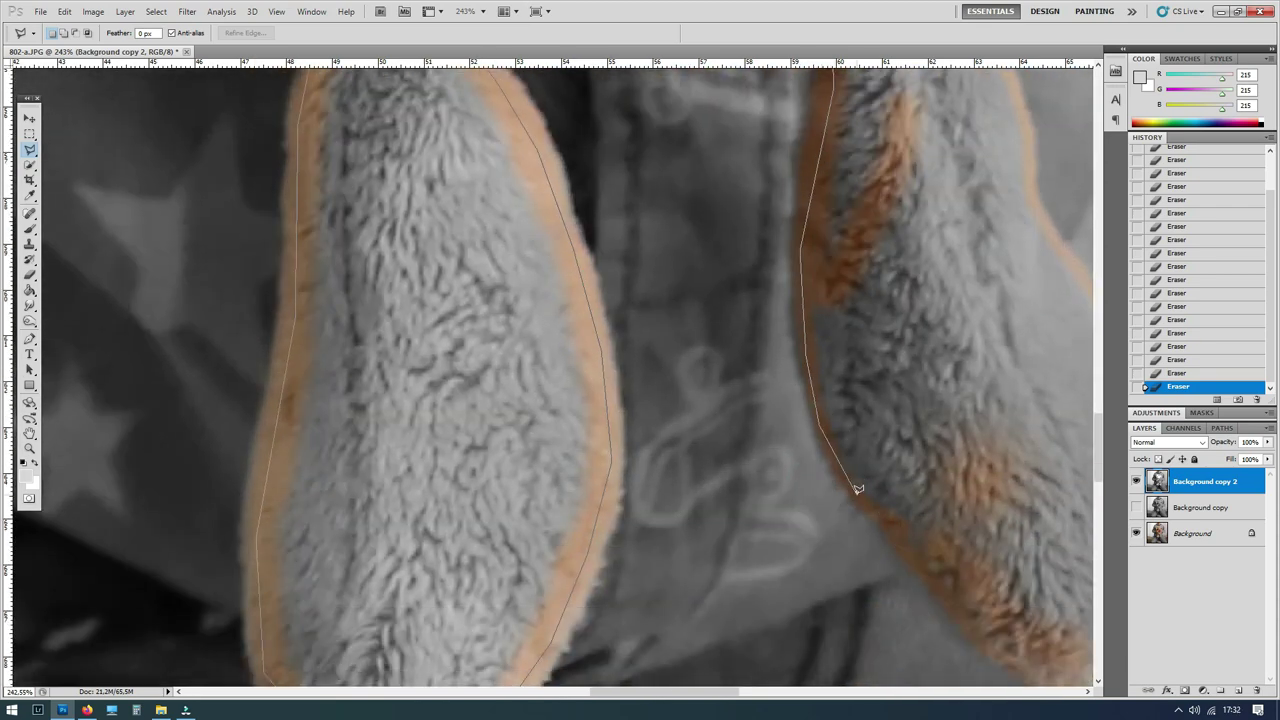
{"action": "left_click", "coordinate": [857, 489]}
{"action": "scroll", "coordinate": [857, 489], "scroll_direction": "down", "scroll_amount": 2}
{"action": "scroll", "coordinate": [857, 489], "scroll_direction": "right", "scroll_amount": 2}
{"action": "left_click", "coordinate": [798, 538]}
{"action": "left_click", "coordinate": [905, 575]}
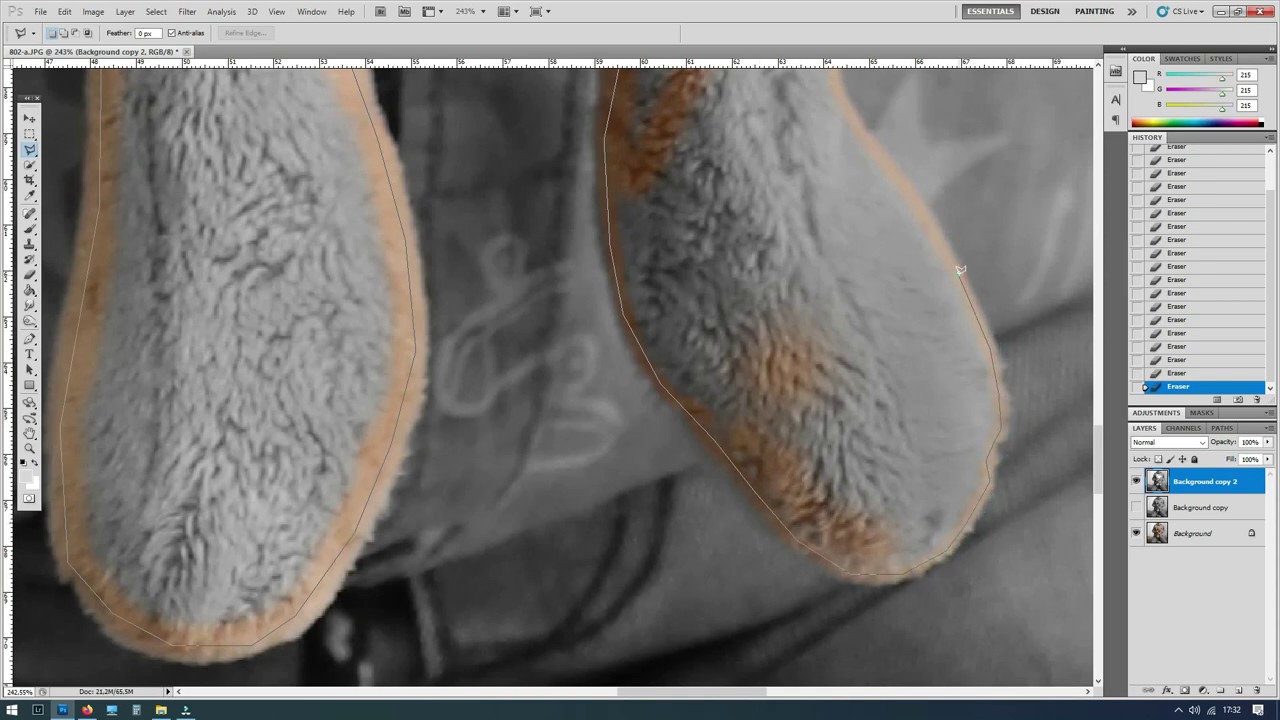
{"action": "left_click", "coordinate": [895, 190]}
{"action": "scroll", "coordinate": [776, 305], "scroll_direction": "up", "scroll_amount": 2}
{"action": "scroll", "coordinate": [842, 272], "scroll_direction": "up", "scroll_amount": 2}
{"action": "left_click", "coordinate": [818, 398]}
{"action": "left_click", "coordinate": [801, 356]}
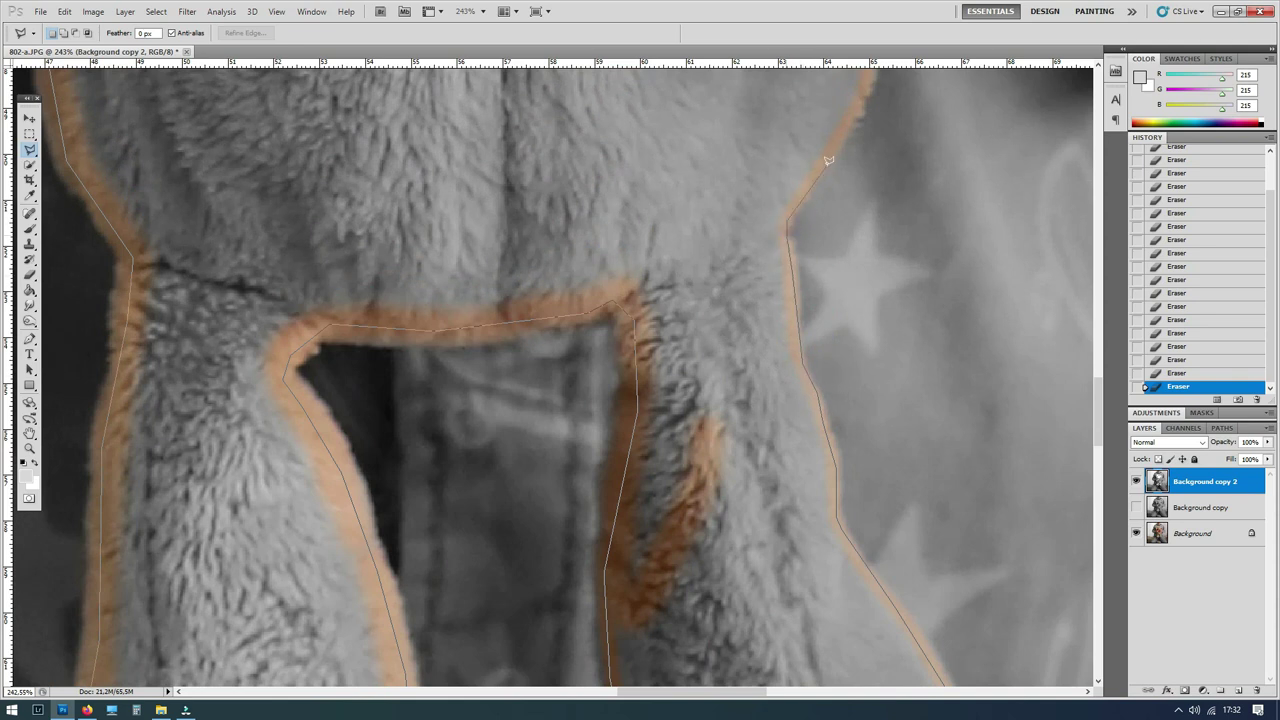
{"action": "scroll", "coordinate": [850, 250], "scroll_direction": "up", "scroll_amount": 2}
{"action": "left_click", "coordinate": [871, 288]}
{"action": "left_click", "coordinate": [717, 278]}
{"action": "left_click", "coordinate": [643, 250]}
{"action": "left_click", "coordinate": [638, 178]}
{"action": "left_click", "coordinate": [656, 155]}
{"action": "left_click", "coordinate": [870, 130]}
{"action": "left_click", "coordinate": [905, 120]}
Step: Close the teddy outline along the checked bow and delete the grey layer inside it
{"action": "left_click", "coordinate": [798, 107]}
{"action": "left_click", "coordinate": [543, 112]}
{"action": "scroll", "coordinate": [530, 200], "scroll_direction": "up", "scroll_amount": 2}
{"action": "left_click", "coordinate": [530, 178]}
{"action": "scroll", "coordinate": [530, 200], "scroll_direction": "up", "scroll_amount": 2}
{"action": "left_click", "coordinate": [660, 455]}
{"action": "left_click", "coordinate": [752, 393]}
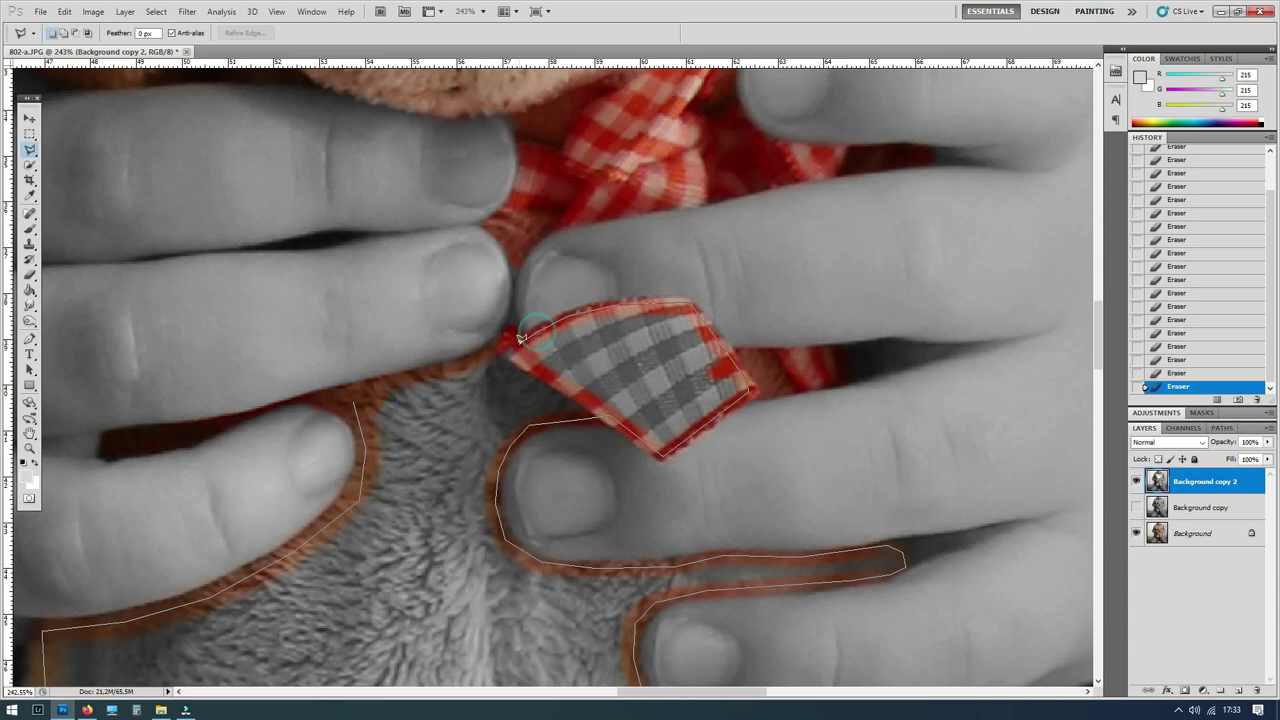
{"action": "left_click", "coordinate": [354, 397]}
{"action": "key", "text": "Delete"}
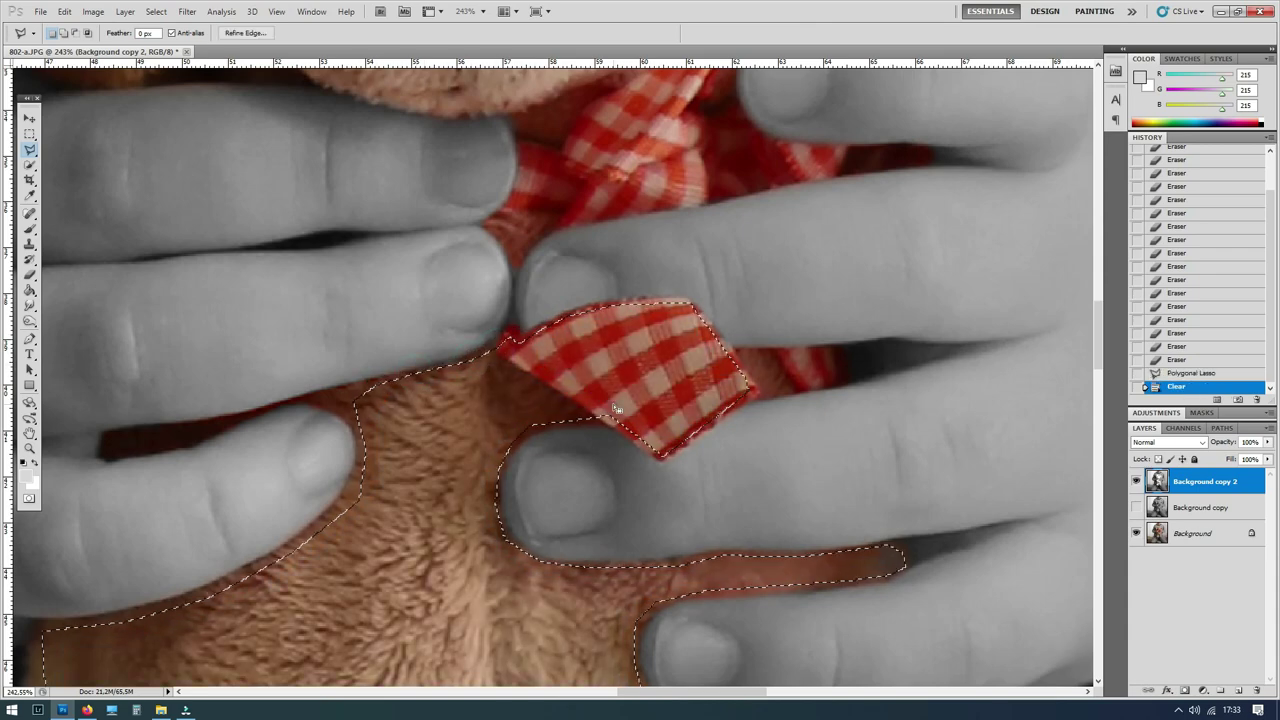
Step: Deselect the cleared teddy outline and switch to the Move Tool
{"action": "scroll", "coordinate": [540, 380], "scroll_direction": "down", "scroll_amount": 3}
{"action": "scroll", "coordinate": [540, 380], "scroll_direction": "down", "scroll_amount": 1}
{"action": "scroll", "coordinate": [540, 380], "scroll_direction": "down", "scroll_amount": 3}
{"action": "left_click", "coordinate": [155, 11]}
{"action": "left_click", "coordinate": [175, 47]}
{"action": "scroll", "coordinate": [506, 308], "scroll_direction": "down", "scroll_amount": 1}
{"action": "left_click", "coordinate": [30, 118]}
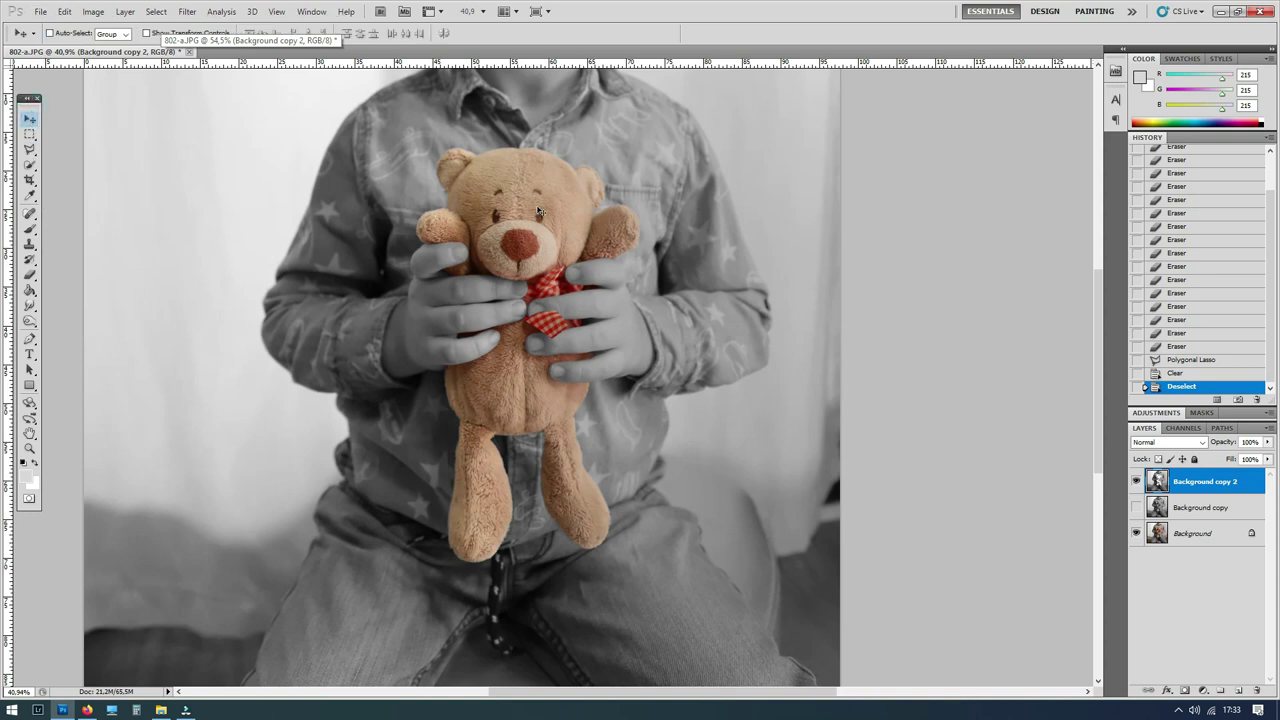
Step: Raise the Background layer's saturation by +21 with Hue/Saturation
{"action": "left_click", "coordinate": [1192, 533]}
{"action": "left_click", "coordinate": [92, 11]}
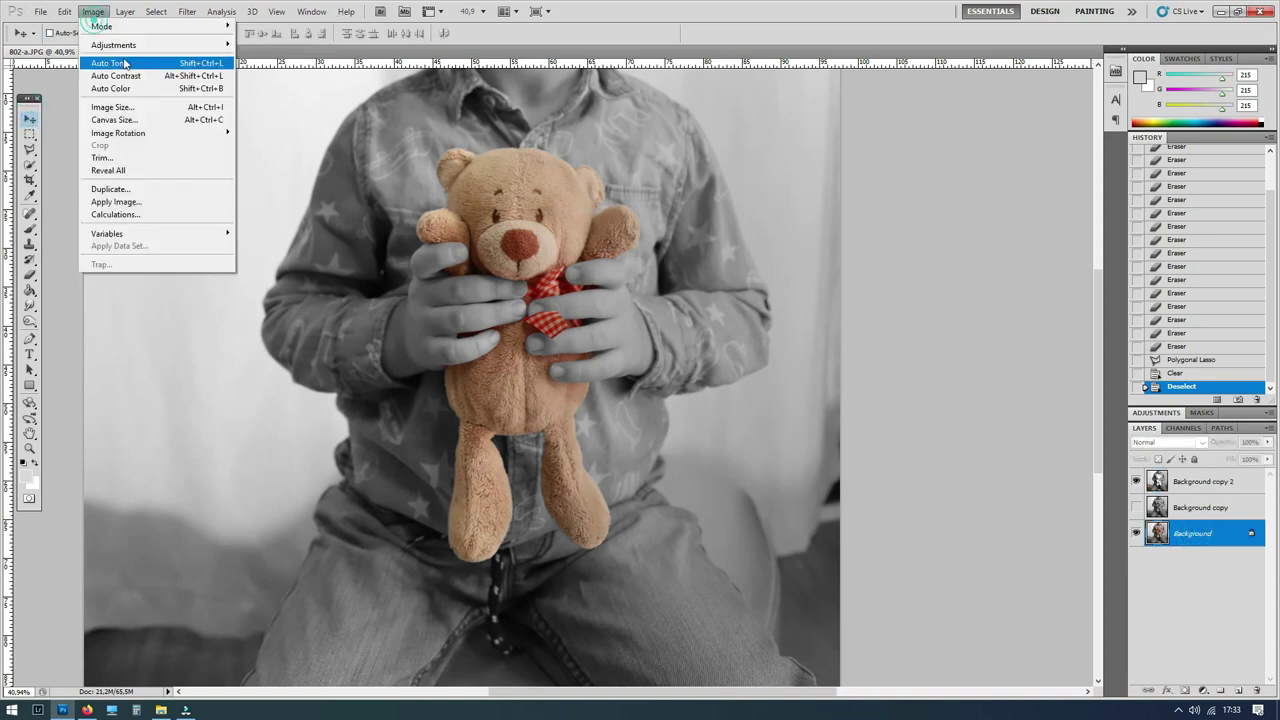
{"action": "left_click", "coordinate": [300, 114]}
{"action": "left_click_drag", "start_coordinate": [1026, 376], "coordinate": [1035, 377]}
{"action": "left_click", "coordinate": [1151, 271]}
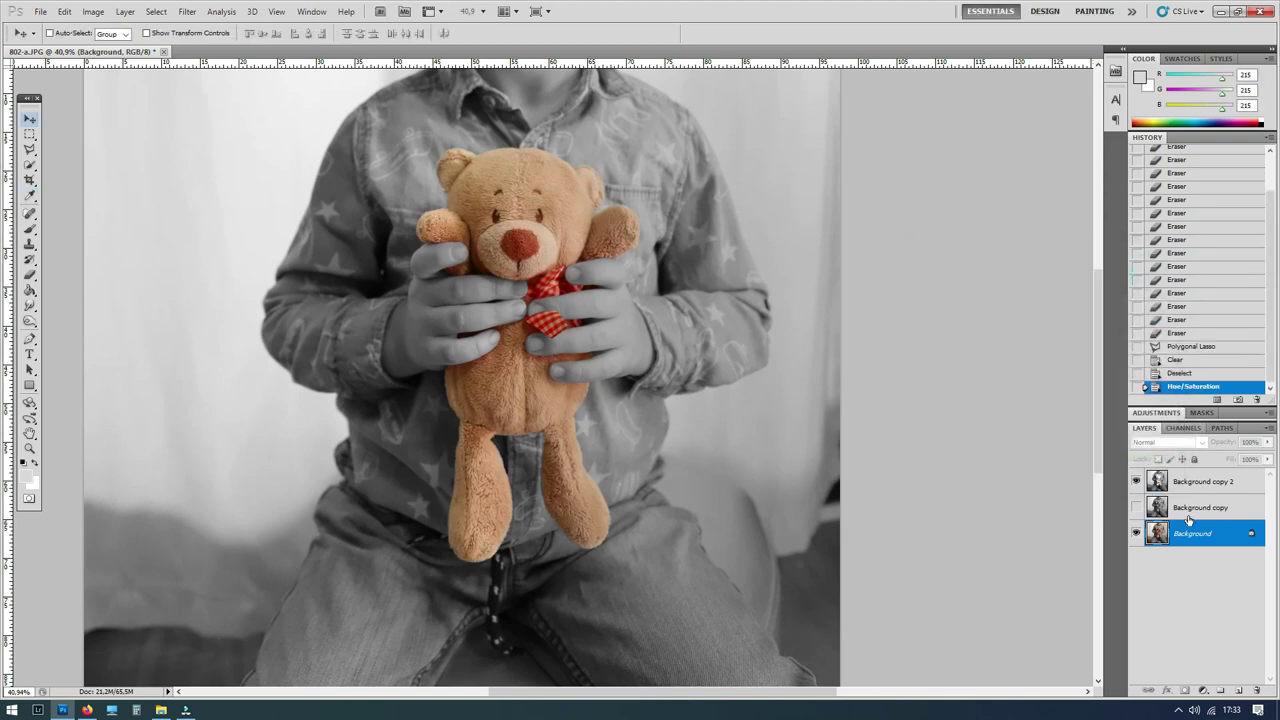
Step: Apply Auto Contrast to the Background copy 2 layer
{"action": "left_click", "coordinate": [1200, 507]}
{"action": "left_click", "coordinate": [1200, 481]}
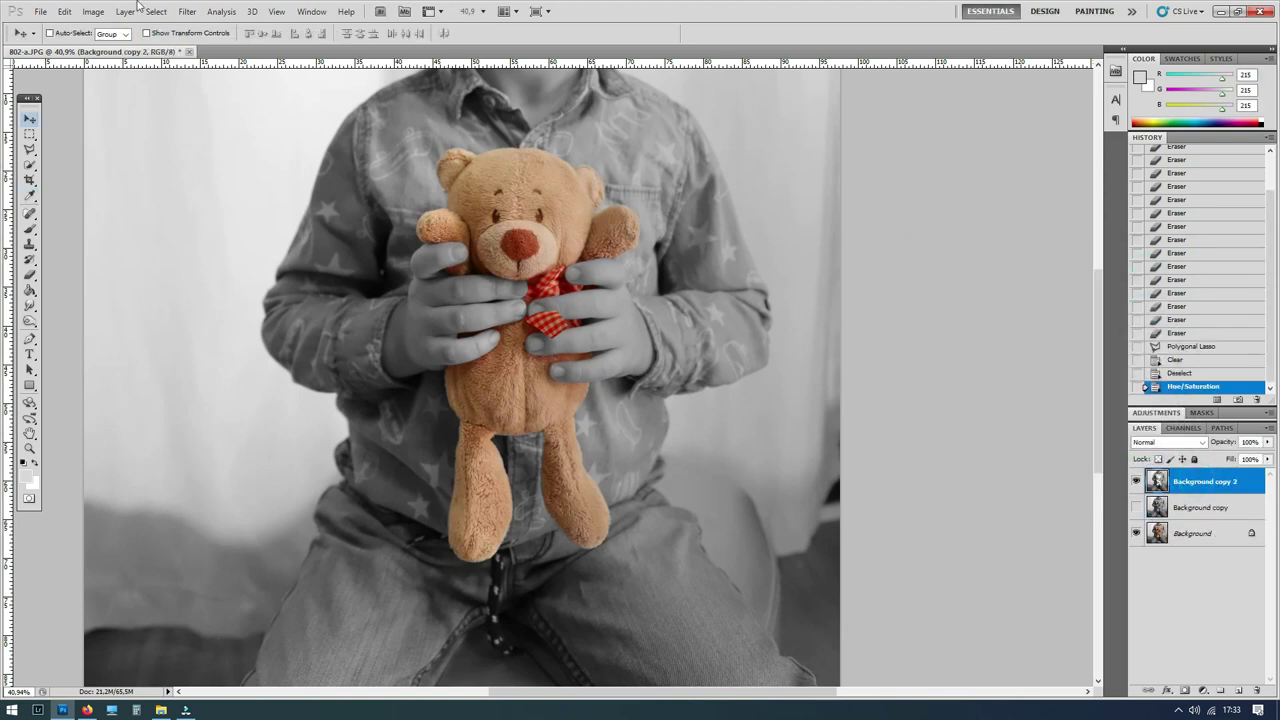
{"action": "left_click", "coordinate": [92, 11]}
{"action": "left_click", "coordinate": [120, 84]}
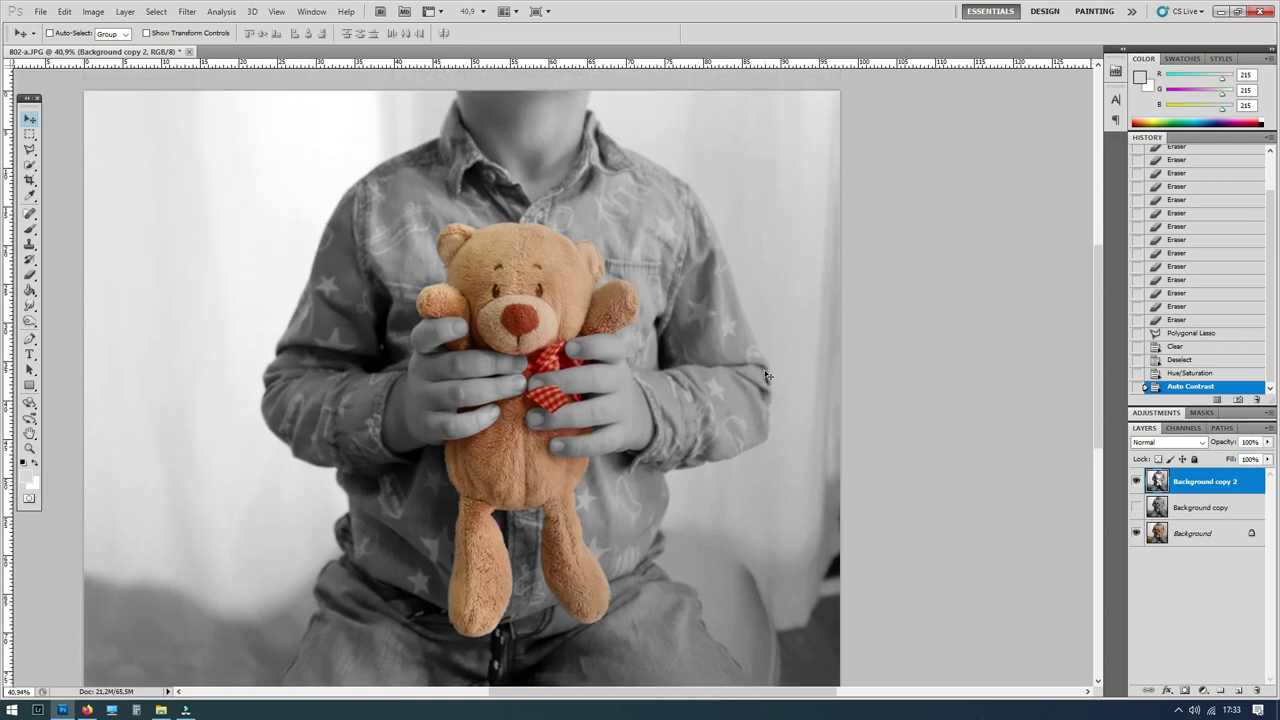
{"action": "key", "text": "c"}
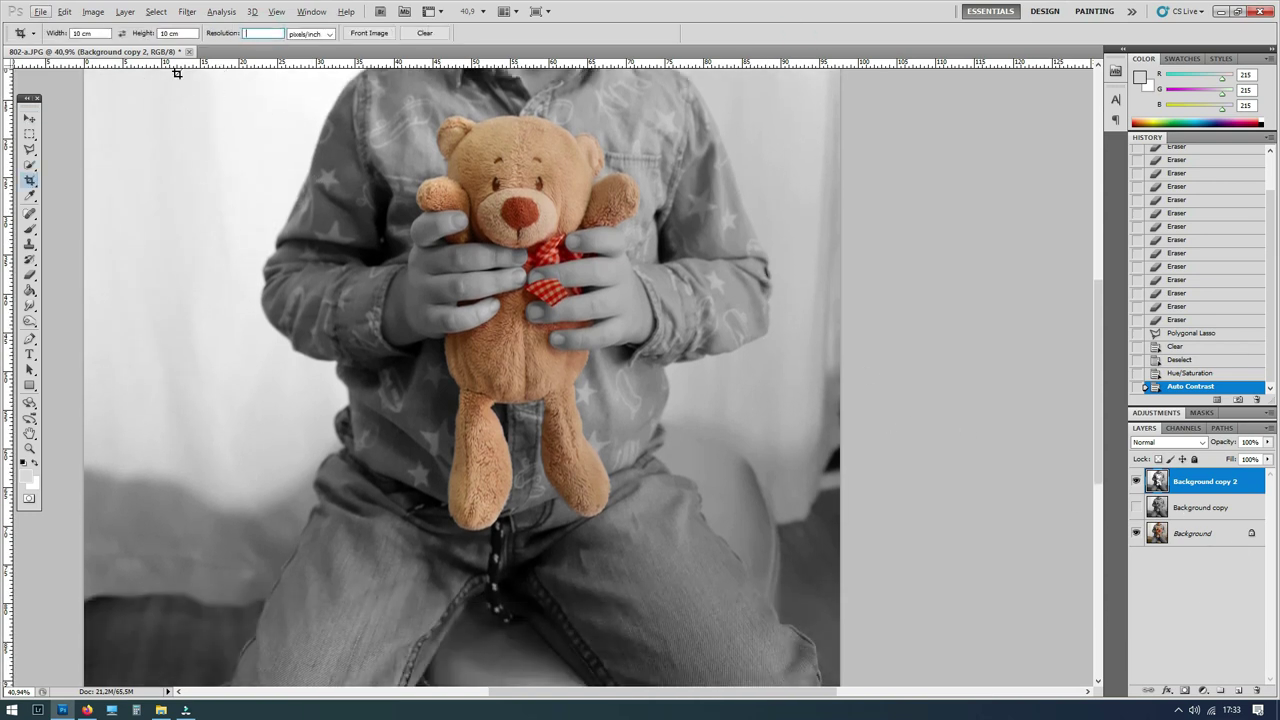
Step: Fit the image on screen and crop a 10 cm × 10 cm square around the teddy and hands
{"action": "key", "text": "ctrl+0"}
{"action": "left_click_drag", "start_coordinate": [796, 575], "coordinate": [753, 515]}
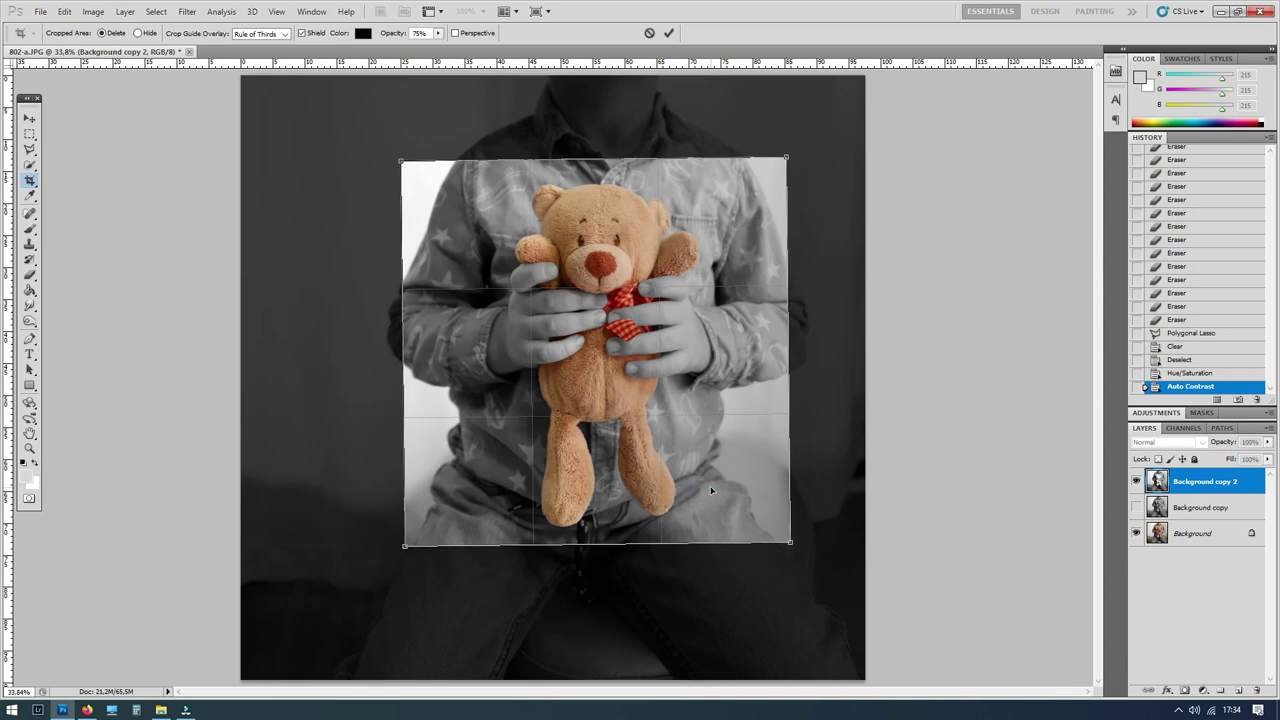
{"action": "key", "text": "Return"}
Step: Merge the visible layers into one and sharpen with Unsharp Mask at 18% amount
{"action": "right_click", "coordinate": [1203, 534]}
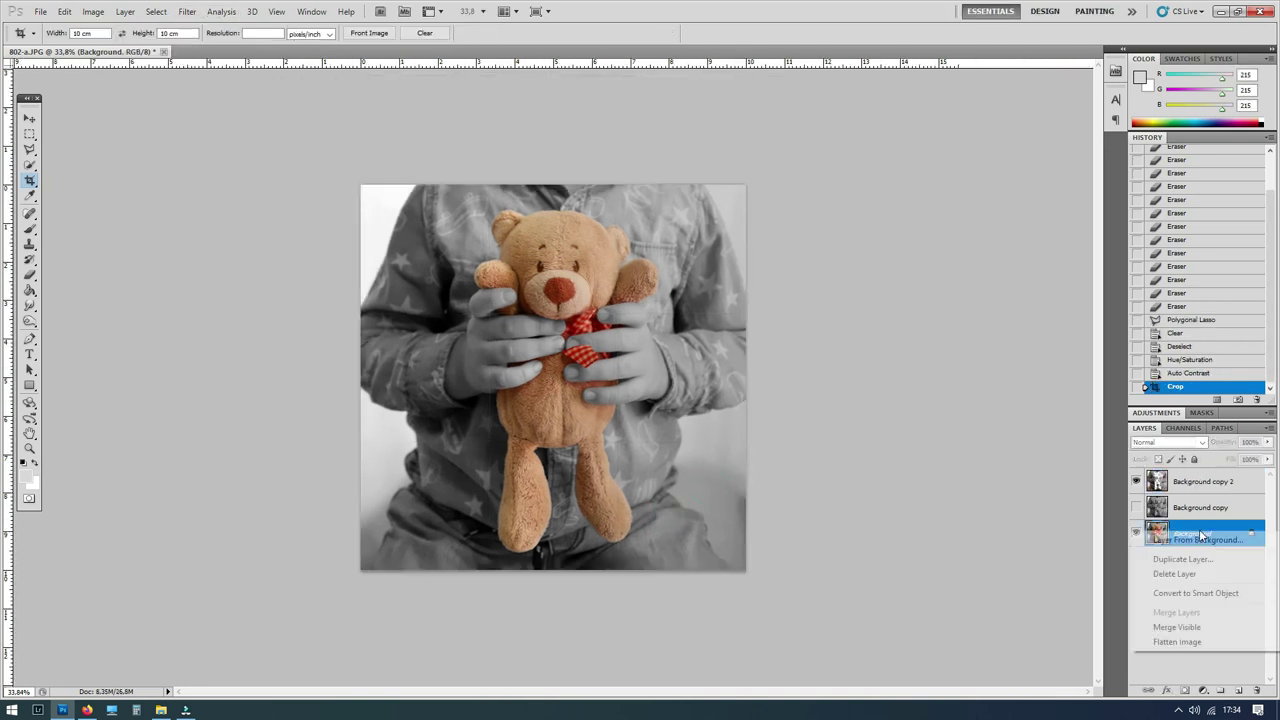
{"action": "left_click", "coordinate": [1196, 625]}
{"action": "left_click", "coordinate": [186, 12]}
{"action": "mouse_move", "coordinate": [199, 158]}
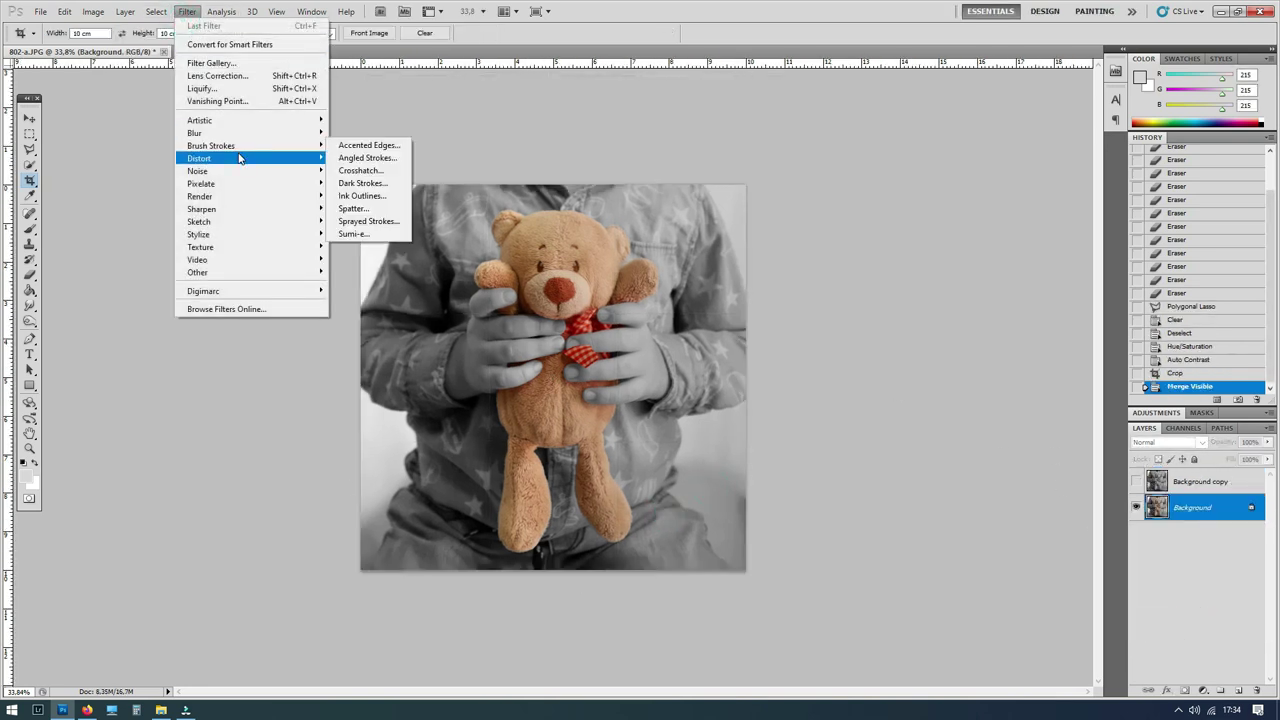
{"action": "left_click", "coordinate": [366, 259]}
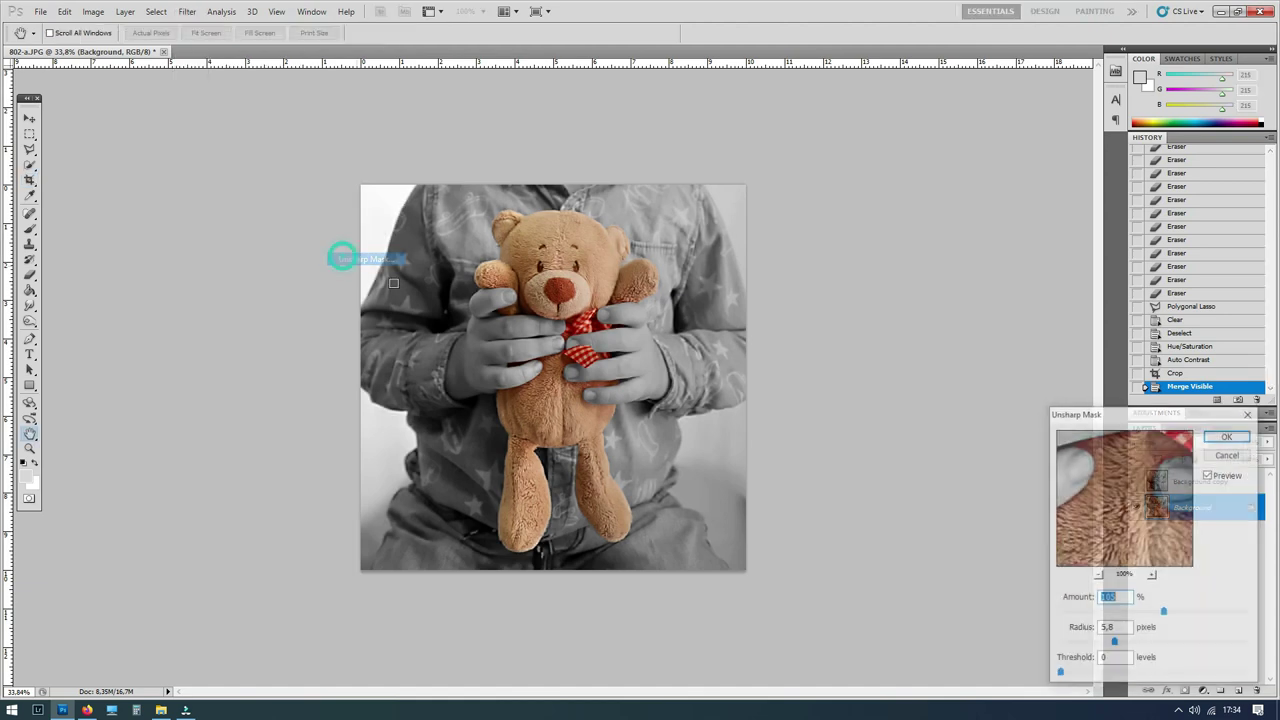
{"action": "left_click", "coordinate": [1076, 612]}
{"action": "left_click", "coordinate": [1077, 643]}
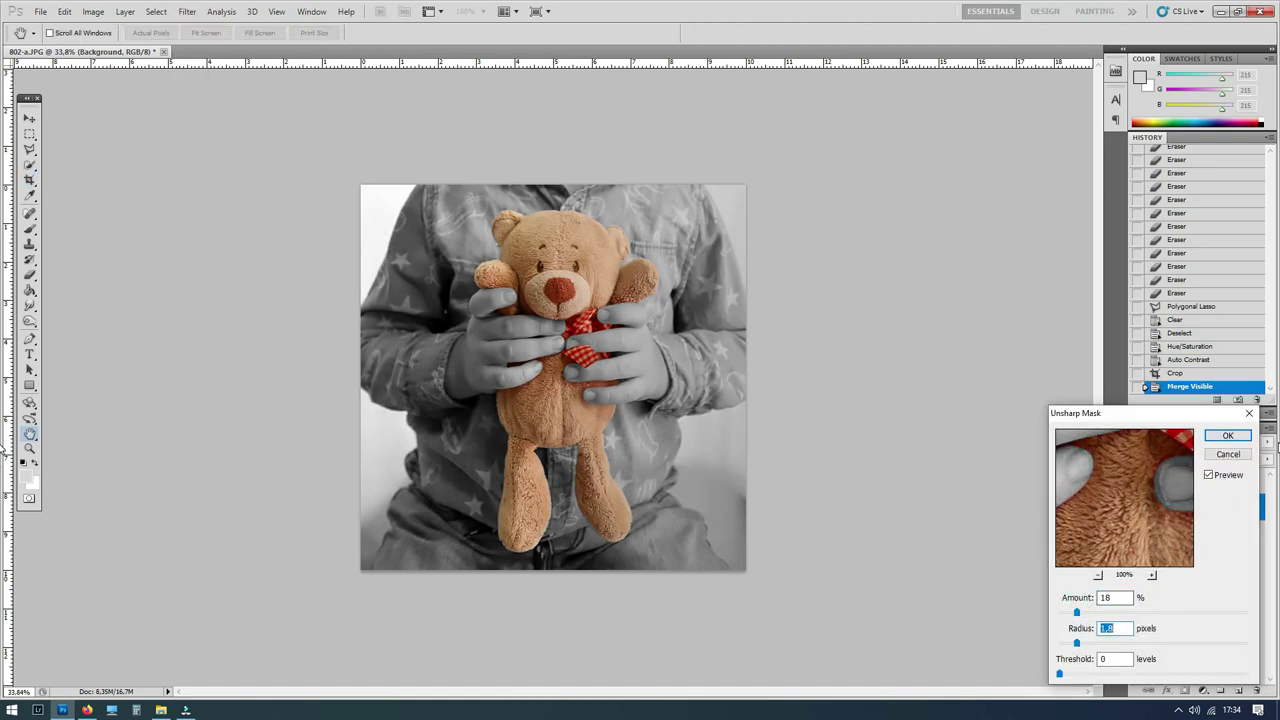
{"action": "left_click", "coordinate": [1228, 436]}
Step: Add a dark Lens Correction vignette around the photo's edges
{"action": "left_click", "coordinate": [187, 12]}
{"action": "left_click", "coordinate": [216, 75]}
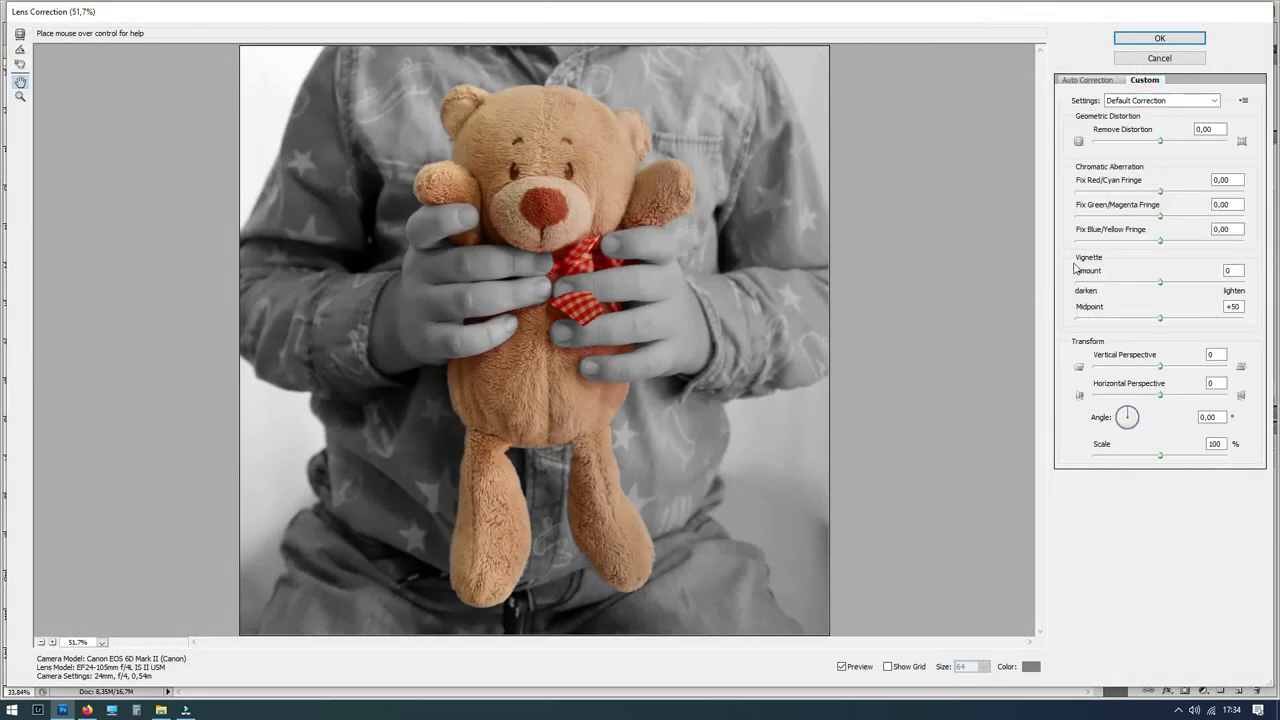
{"action": "left_click", "coordinate": [1077, 283]}
{"action": "left_click_drag", "start_coordinate": [1162, 318], "coordinate": [1185, 318]}
{"action": "left_click", "coordinate": [1160, 38]}
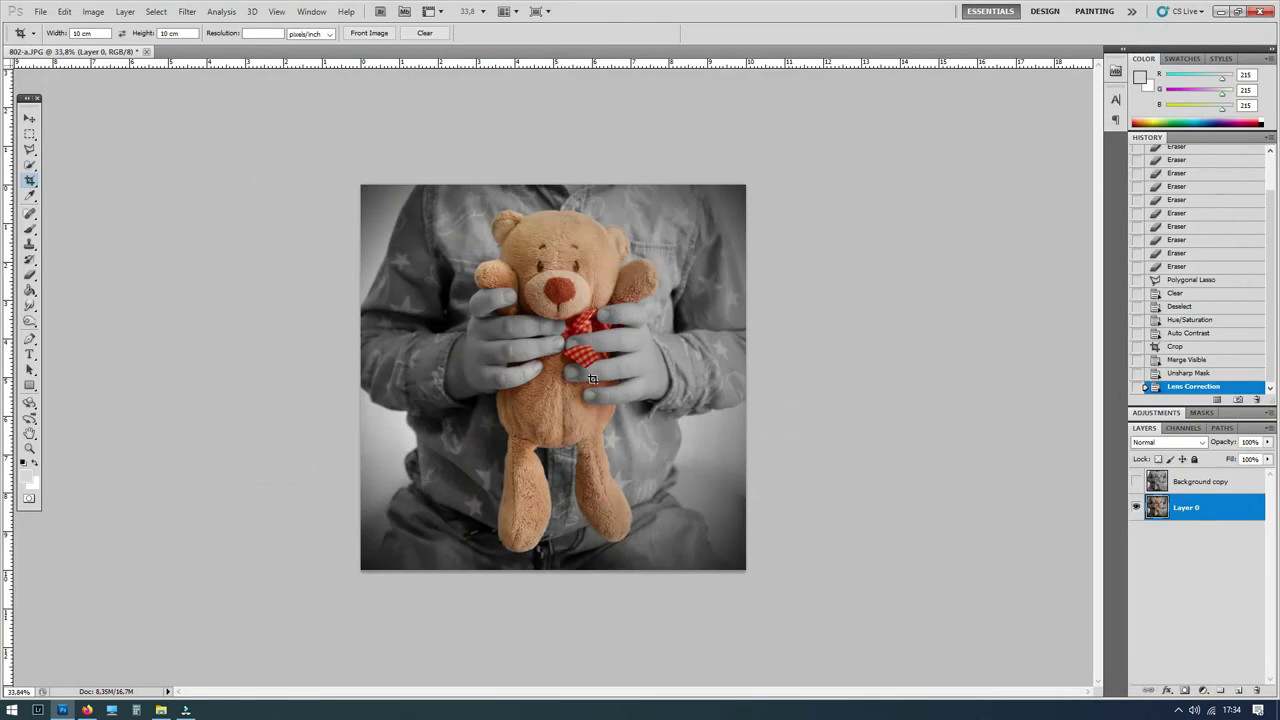